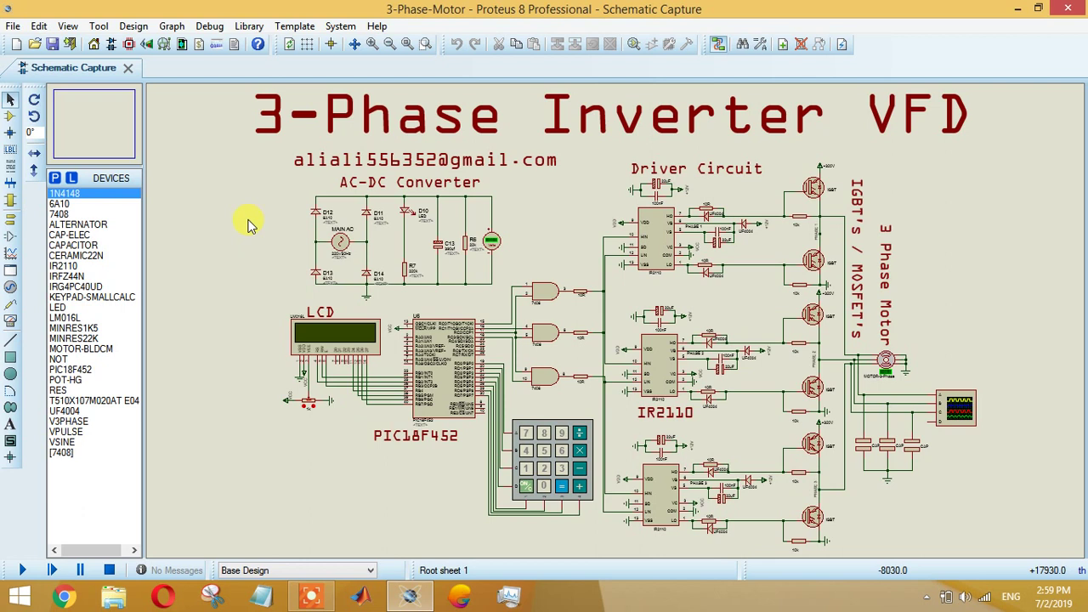
Step: Zoom into the sheet and highlight the PIC18F452, LCD and keypad blocks in turn
left_click(431, 52)
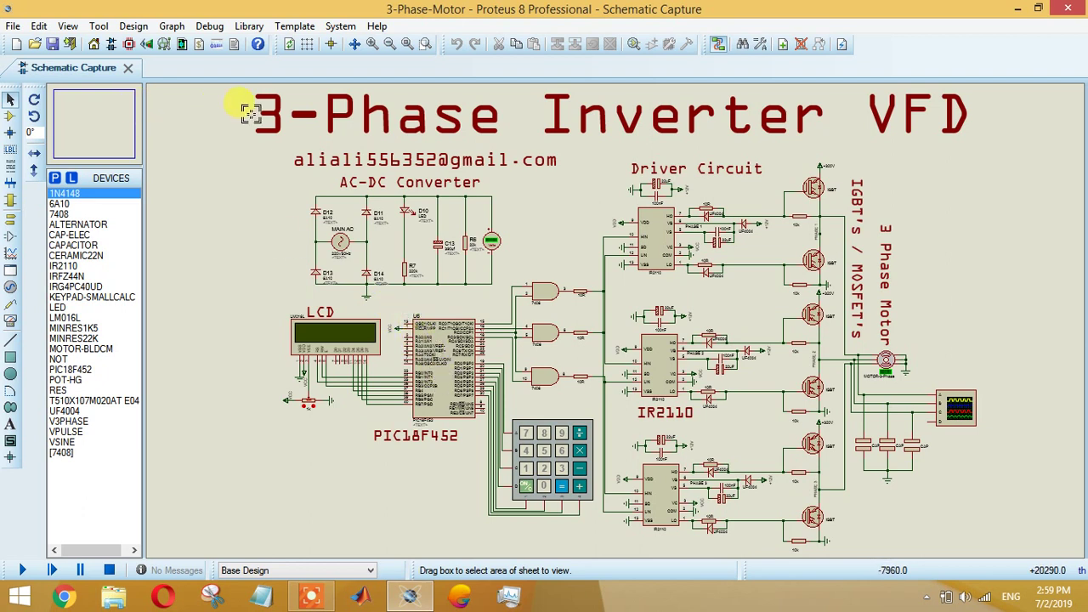
left_click(10, 100)
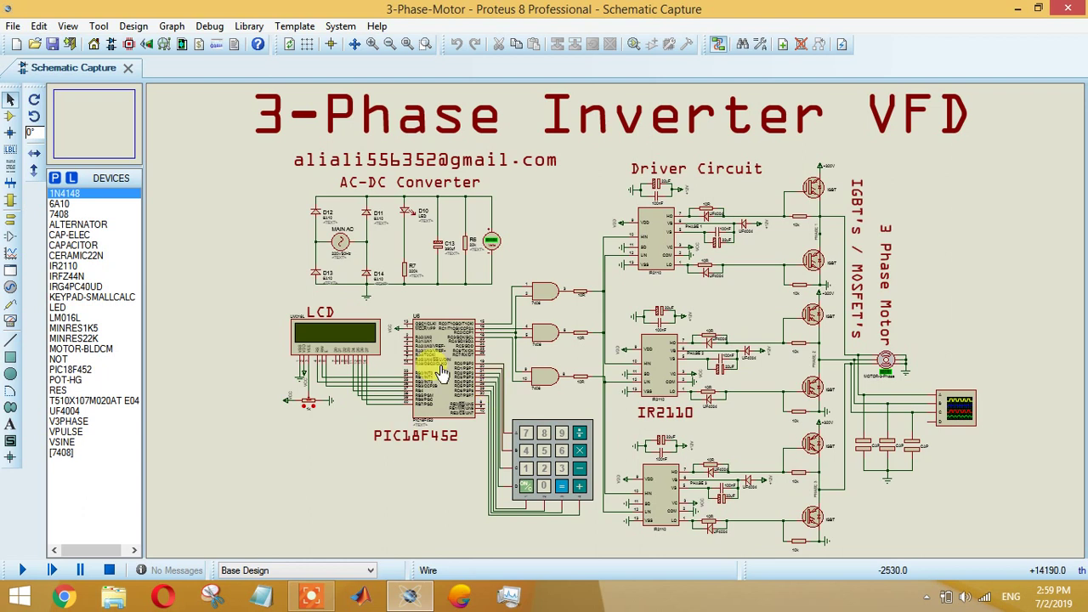
left_click(441, 372)
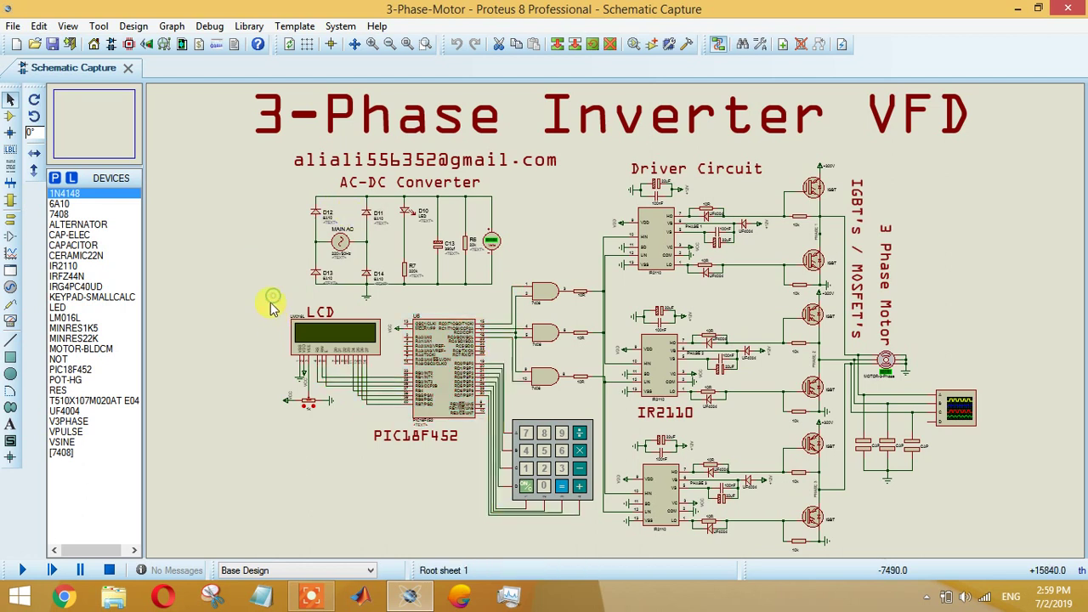
left_click_drag(271, 300, 394, 451)
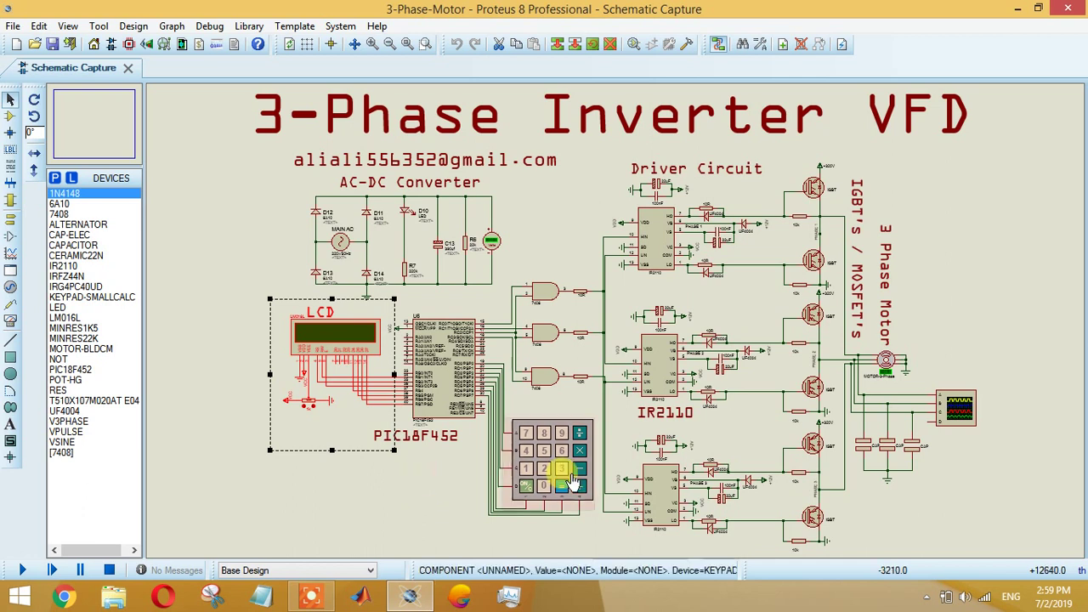
left_click_drag(598, 533, 476, 396)
left_click(449, 451)
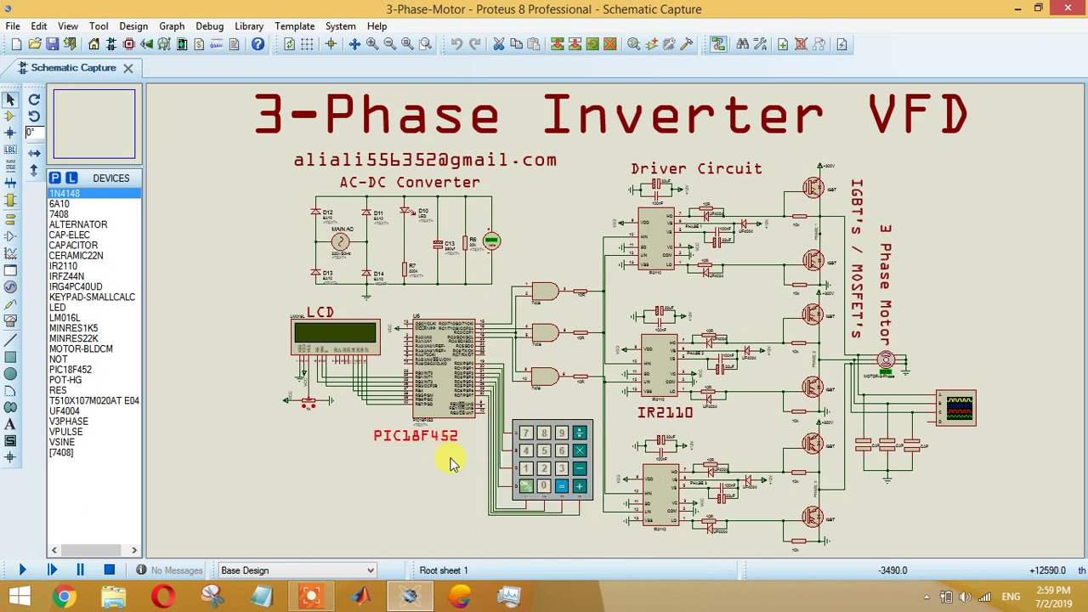
left_click(508, 448)
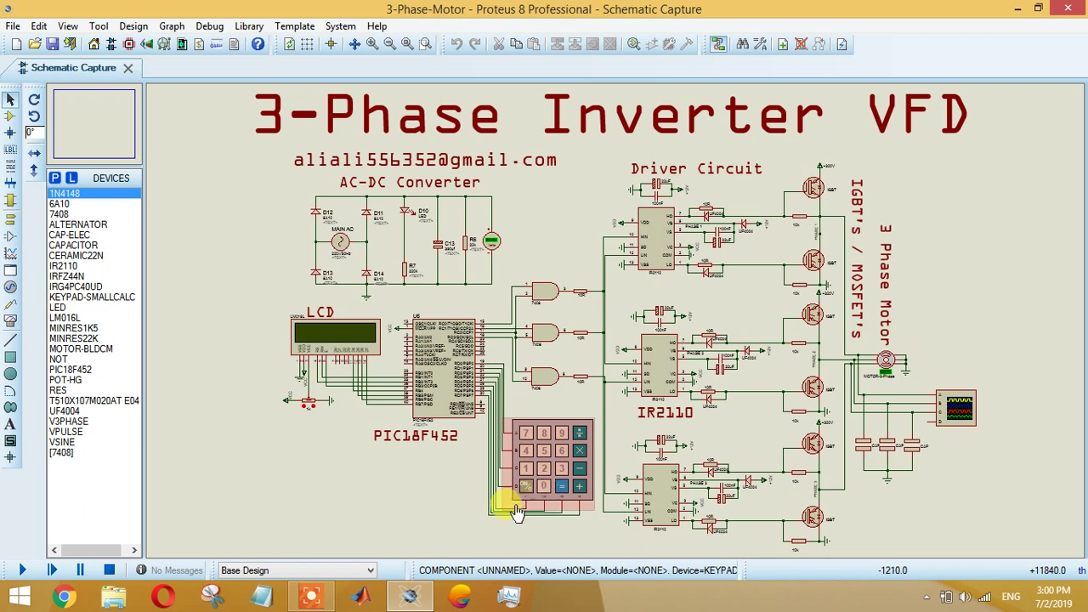
Step: Highlight the three AND gates, the IR2110 drivers and the AC-DC Converter block in turn
left_click_drag(579, 399, 510, 246)
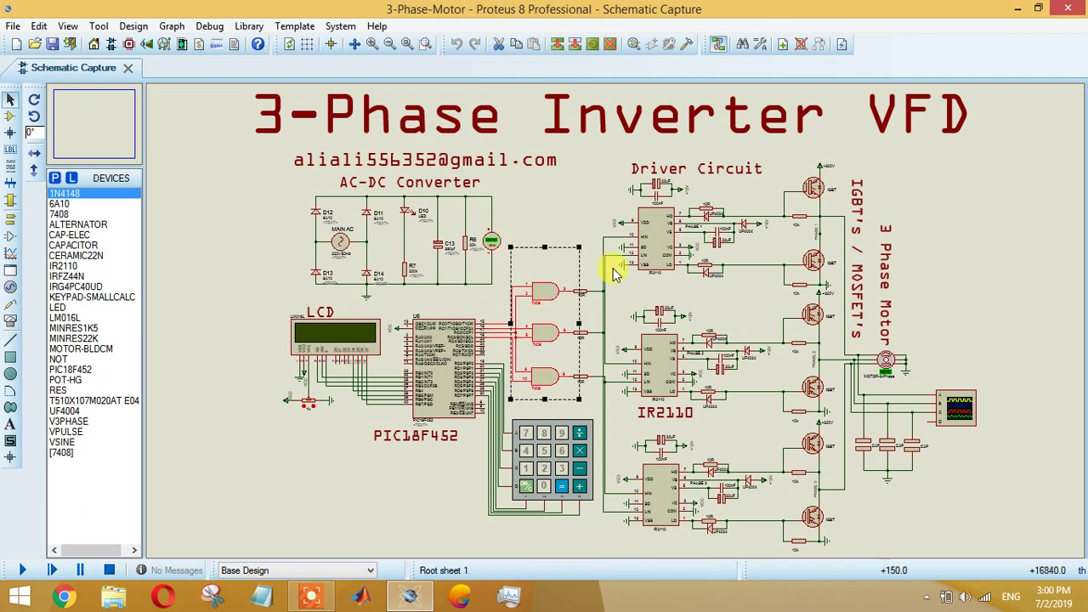
left_click(595, 220)
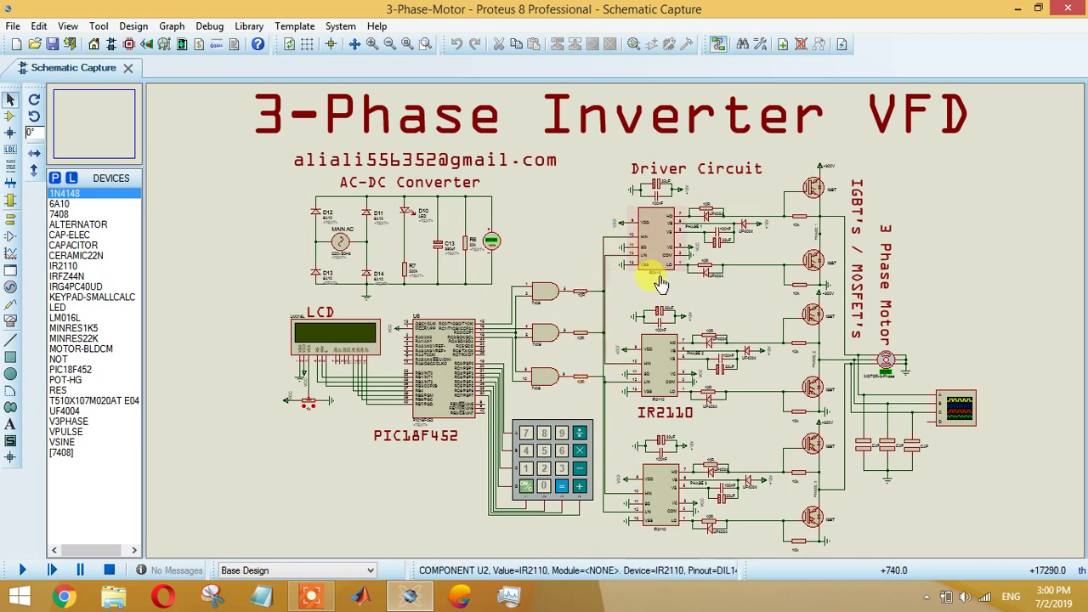
left_click(643, 369)
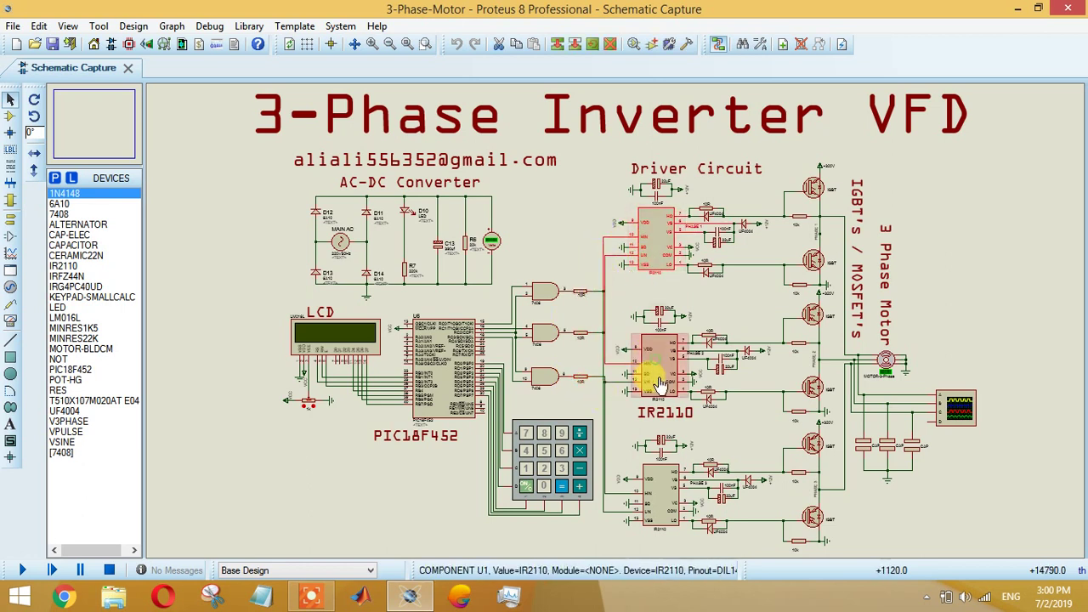
left_click(655, 502, "ctrl")
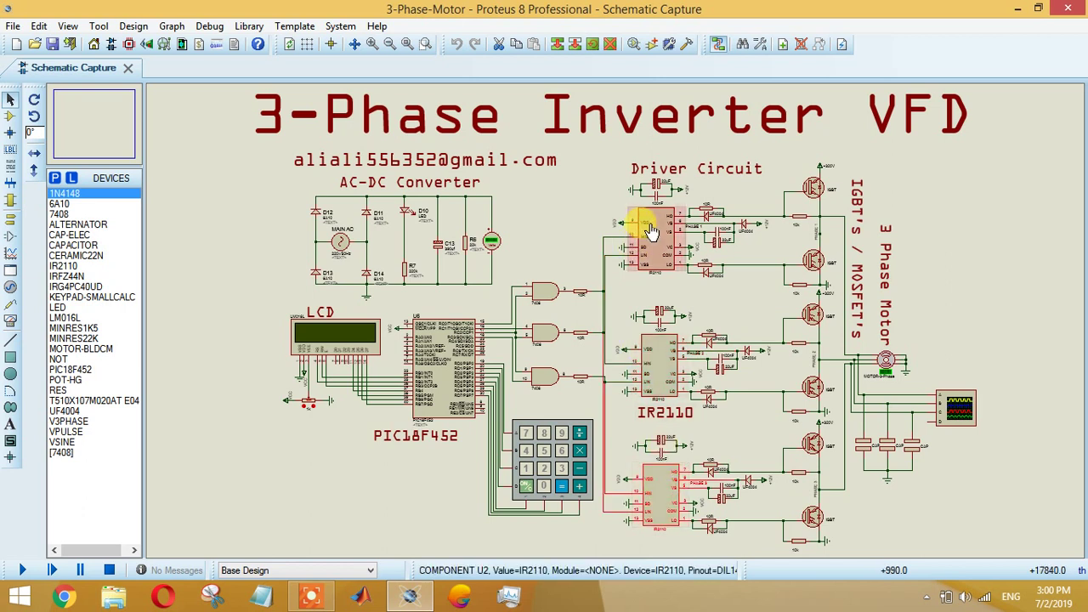
left_click(583, 231)
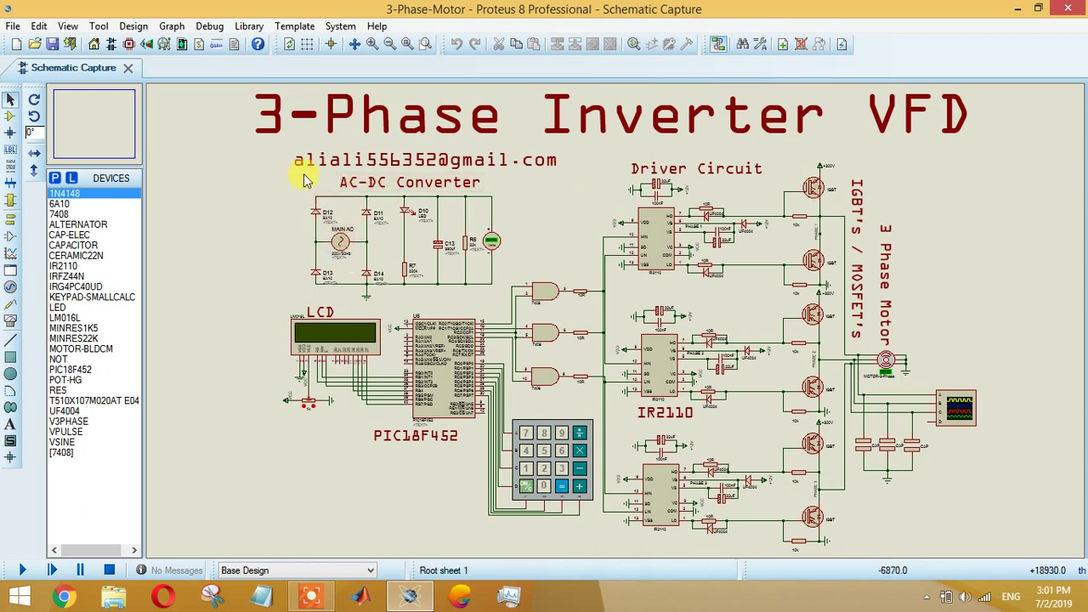
left_click_drag(298, 176, 511, 297)
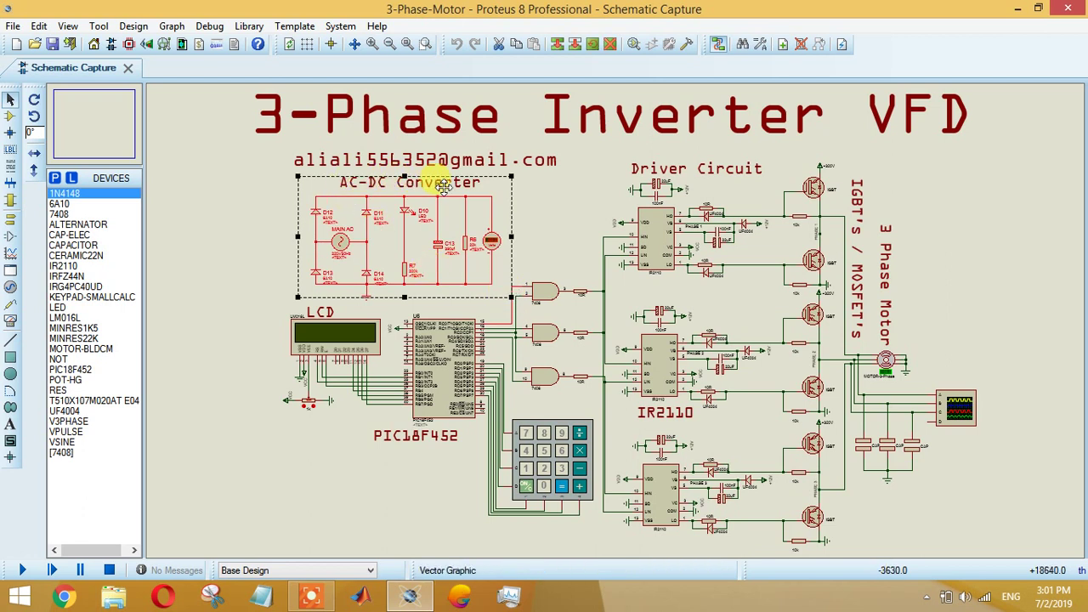
left_click(546, 197)
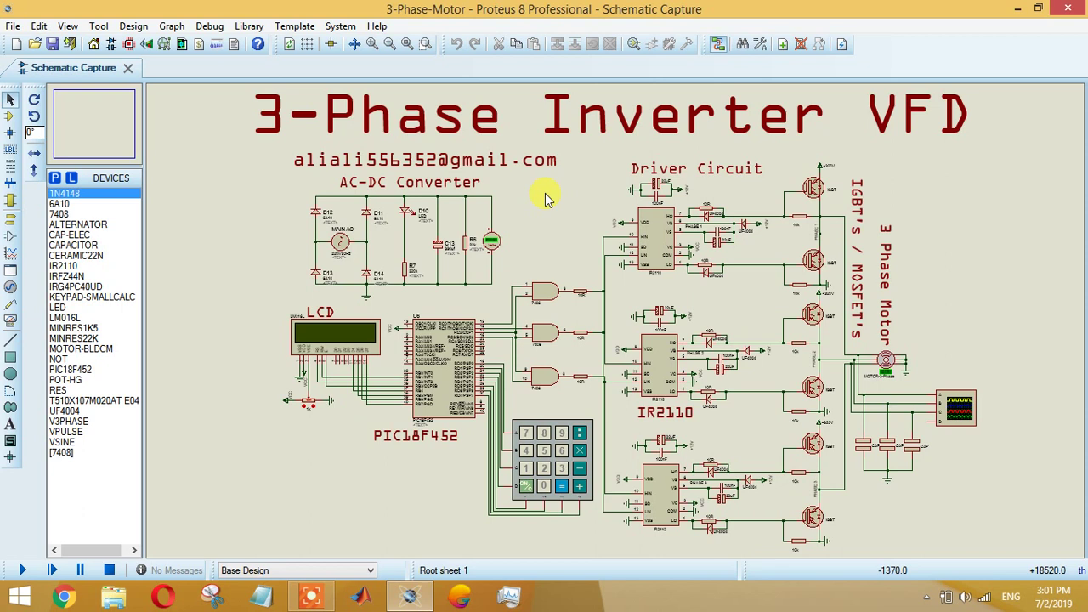
Step: Highlight the MAIN AC source, bridge diode D14, LED D10 and the DC output voltmeter
left_click(342, 248)
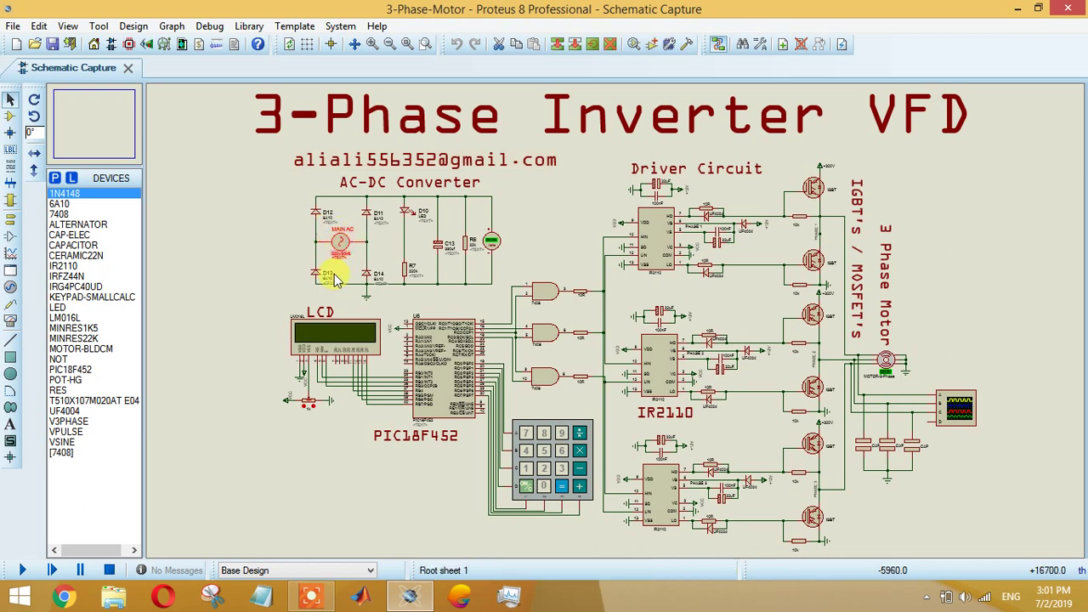
left_click(364, 218)
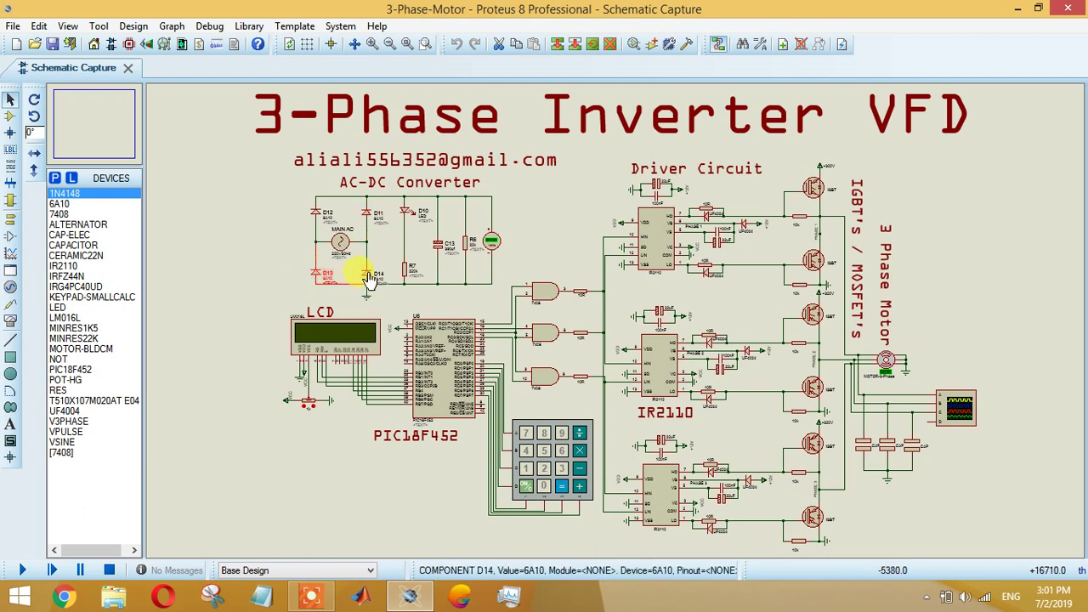
left_click(367, 272)
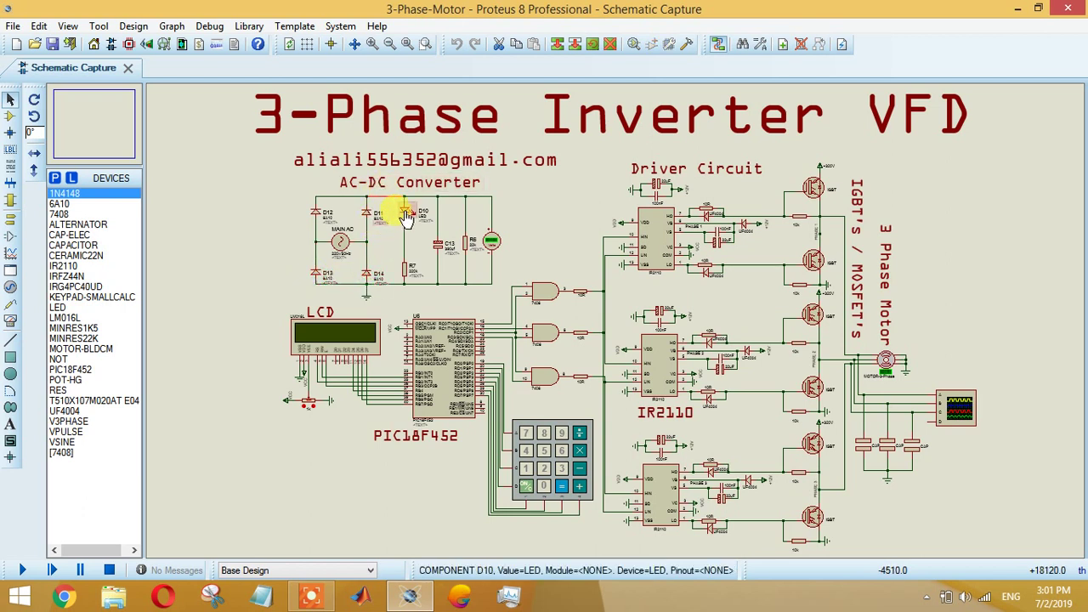
left_click(405, 212)
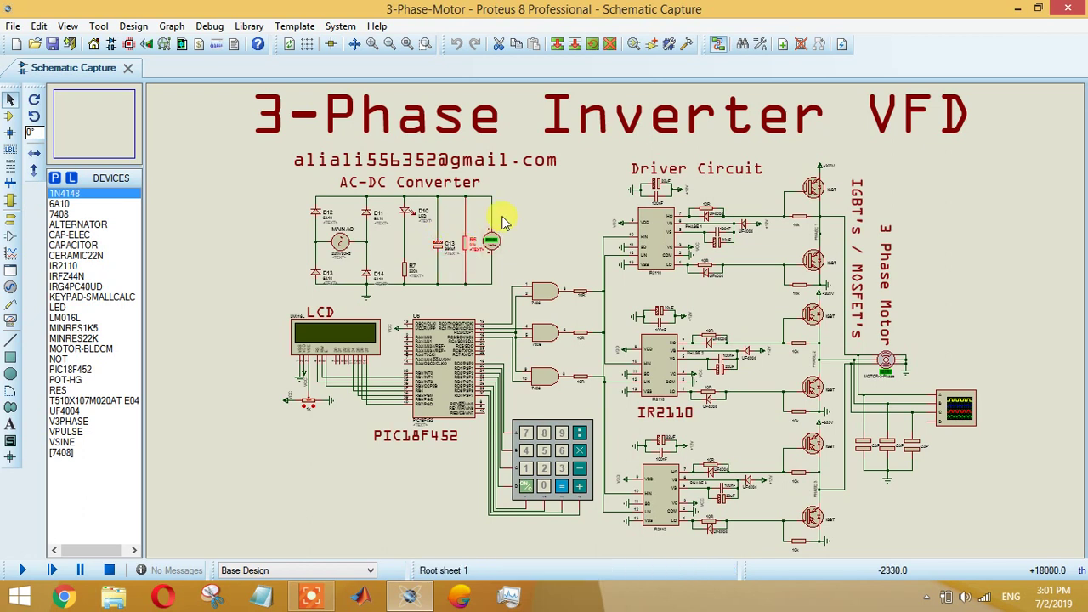
left_click(495, 241)
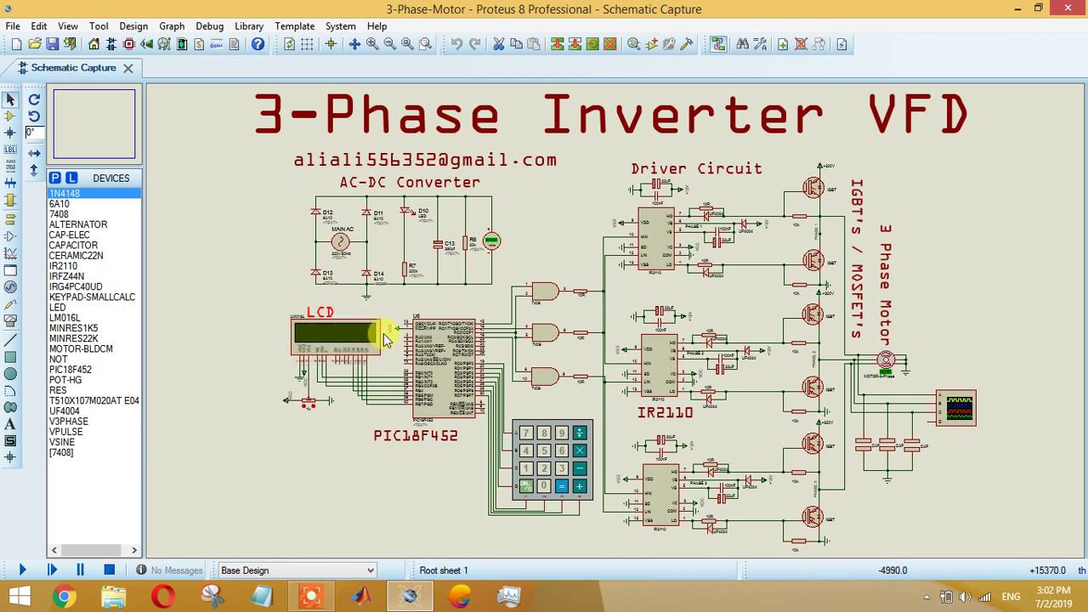
Step: Highlight the LCD, potentiometer, PIC18F452, Driver Circuit block, IGBT Q1 and its gate components
left_click(342, 351)
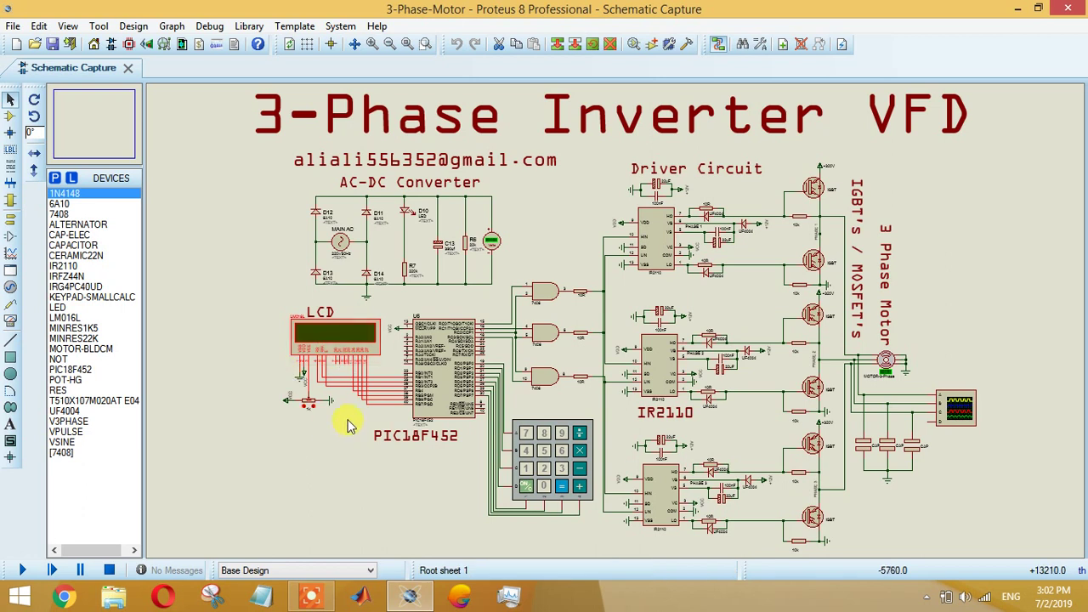
left_click_drag(347, 418, 246, 393)
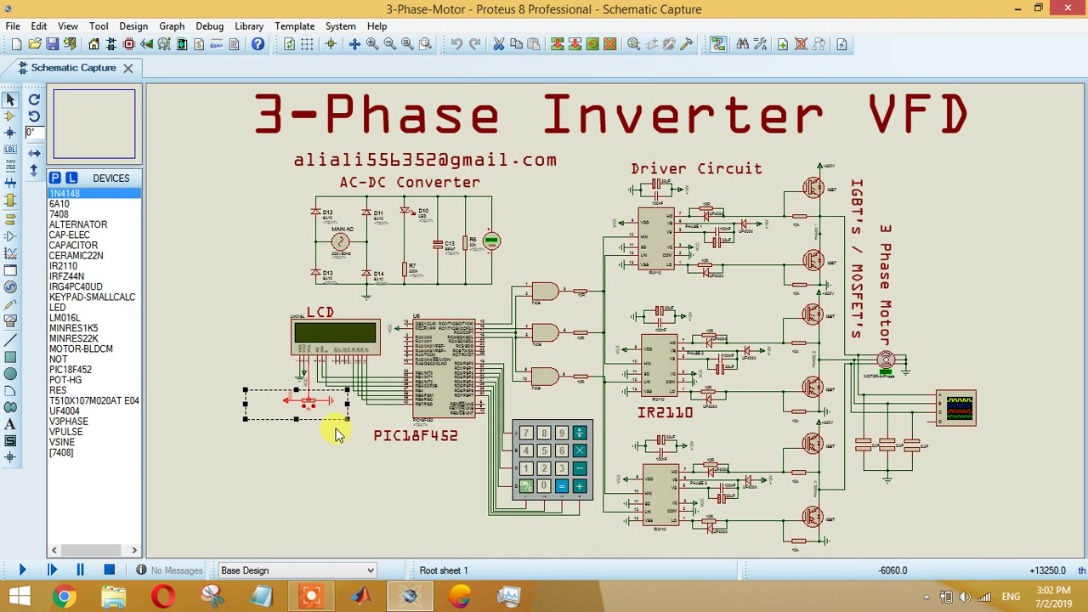
left_click(455, 378)
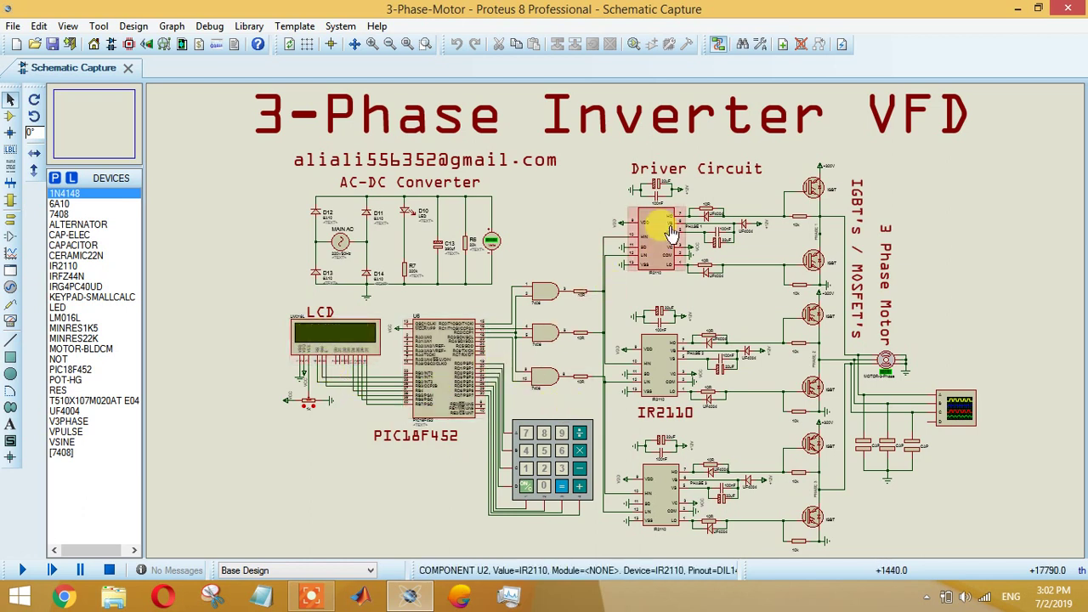
left_click_drag(606, 154, 771, 297)
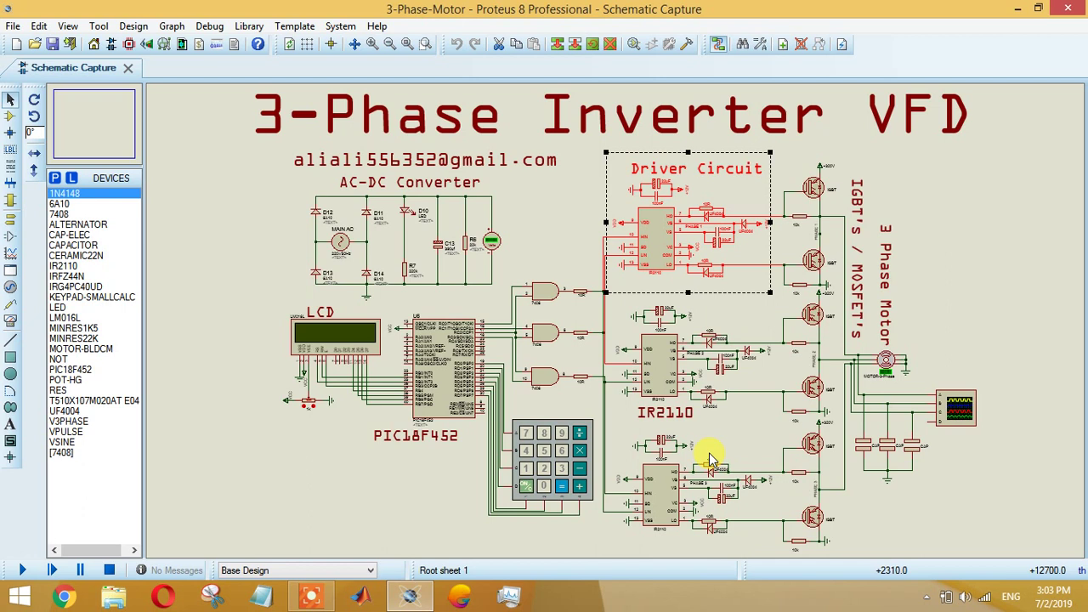
left_click(814, 184)
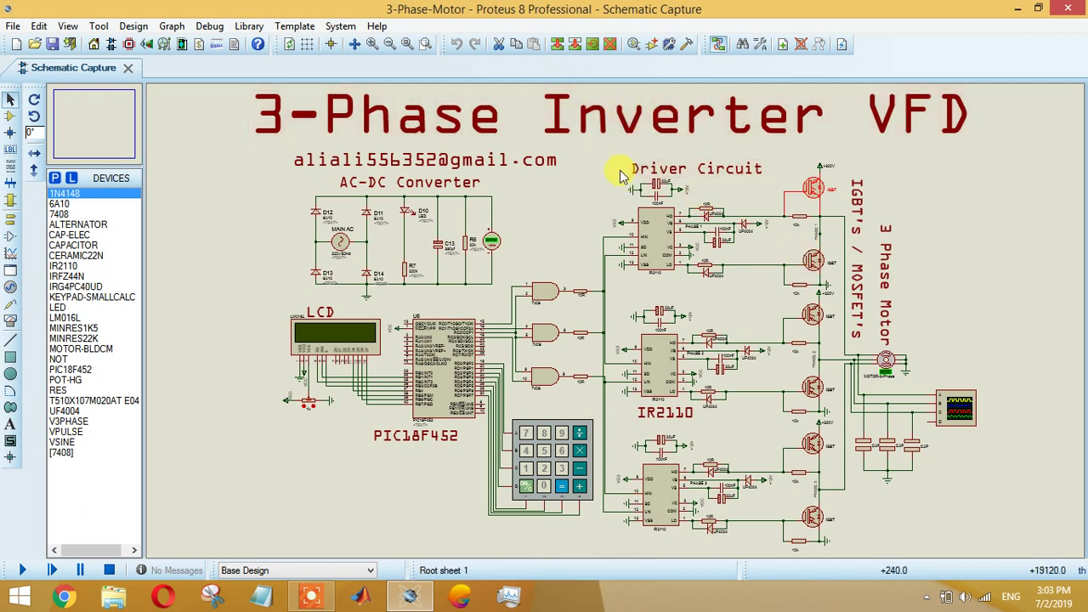
left_click_drag(616, 167, 693, 208)
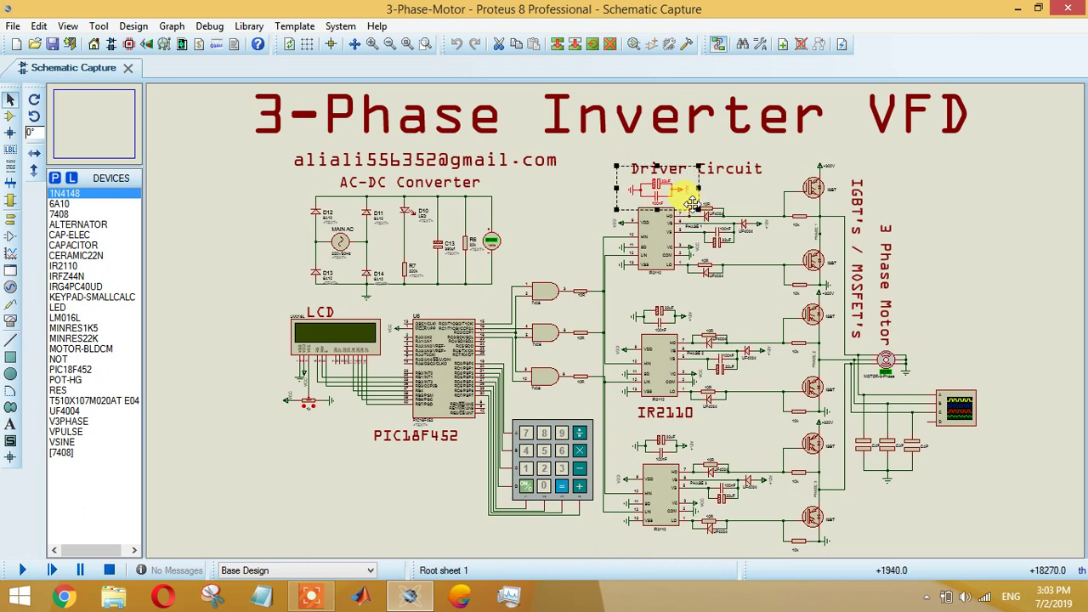
left_click_drag(745, 260, 693, 211)
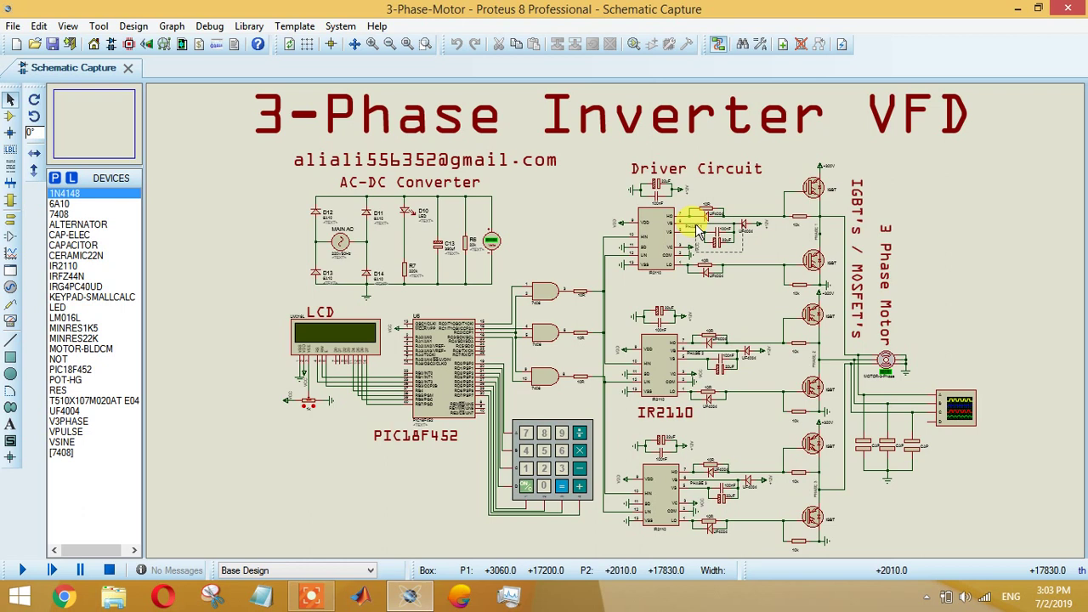
left_click(772, 248)
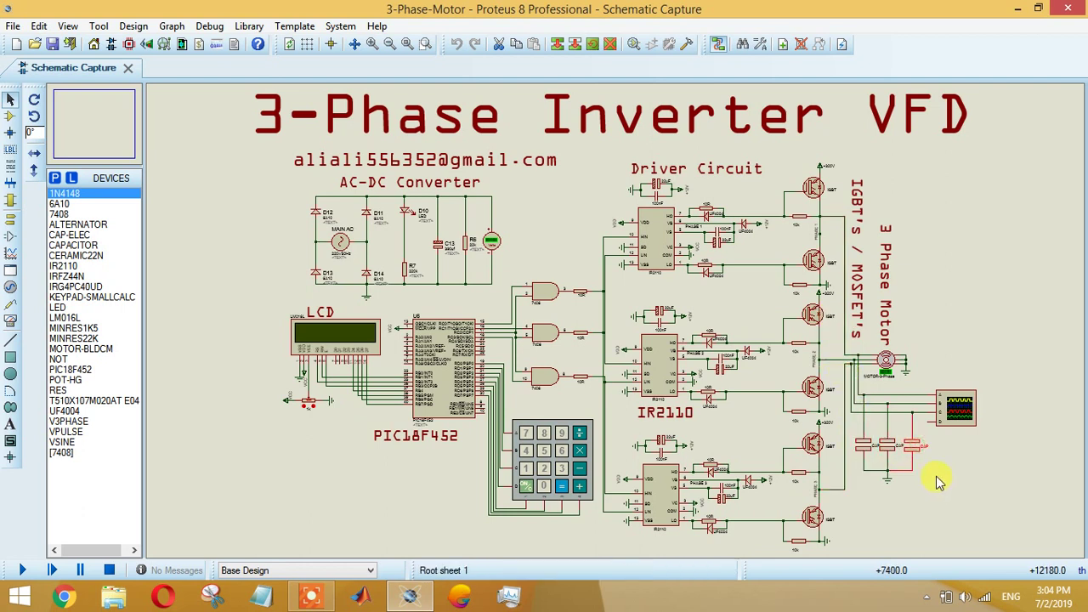
Step: Select the oscilloscope and 3-phase motor, raise the scope window, and turn off its cursors
left_click(900, 388)
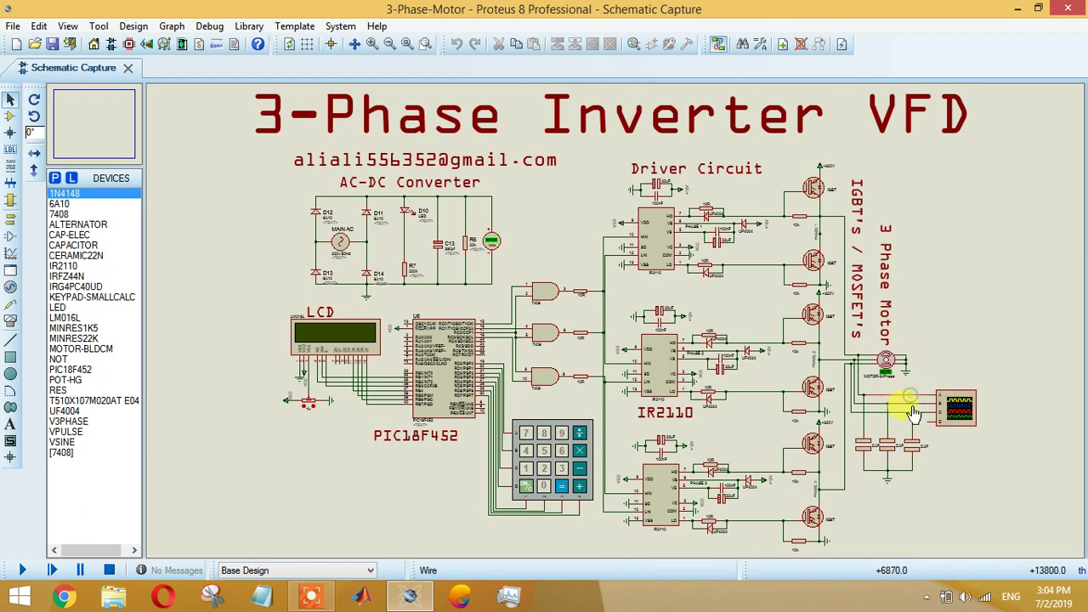
left_click(944, 423)
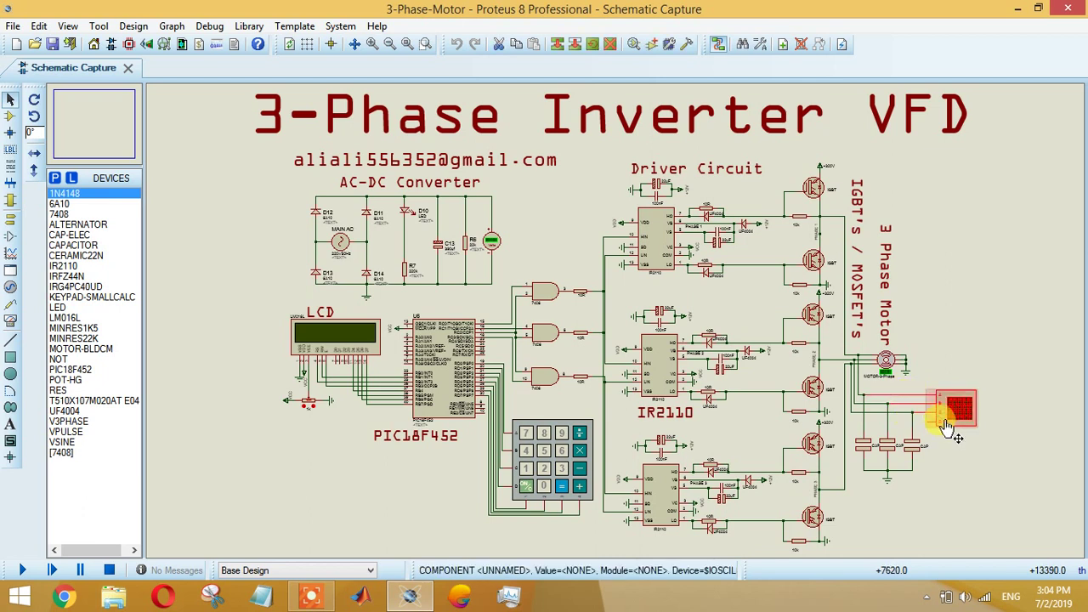
left_click(880, 359)
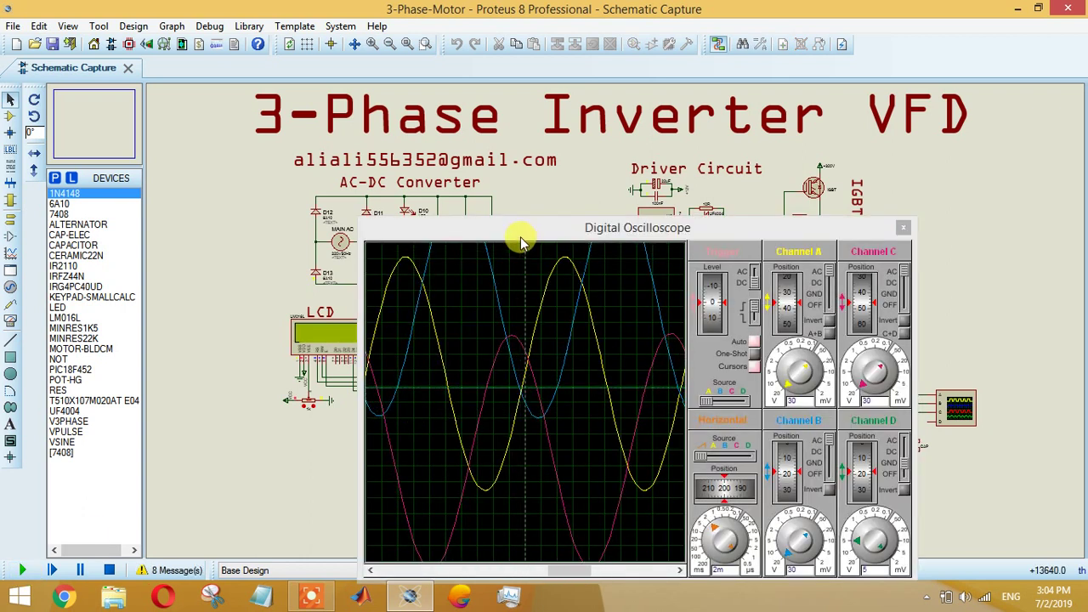
left_click_drag(520, 236, 525, 174)
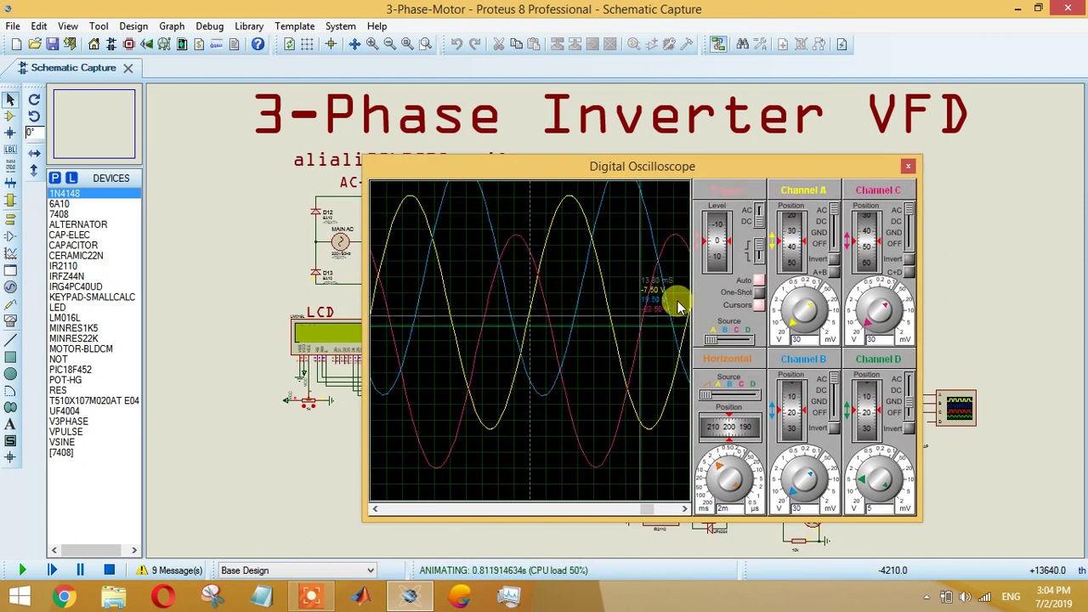
left_click(758, 305)
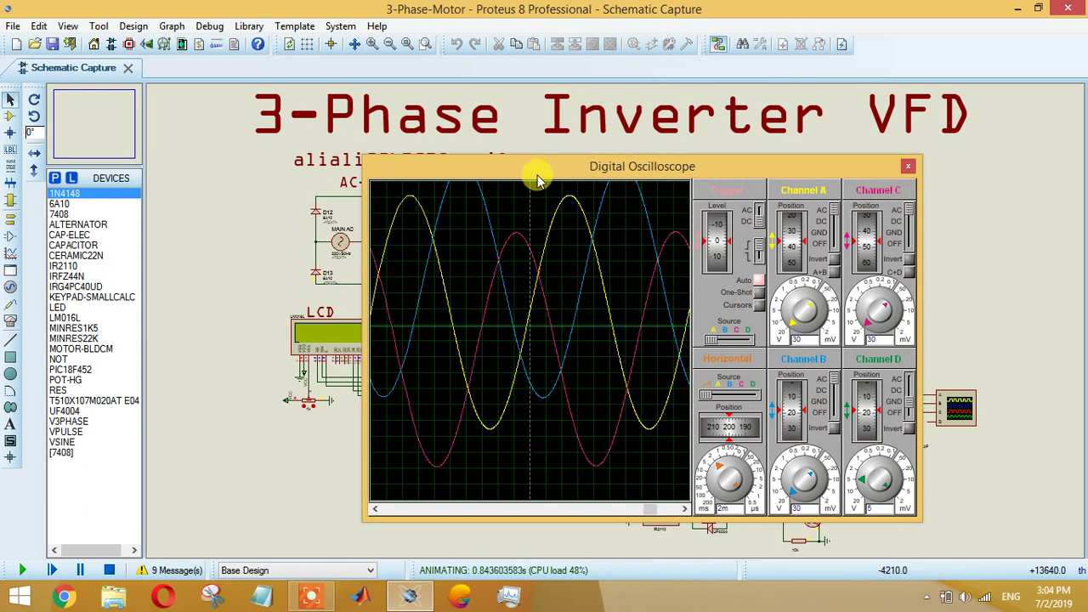
Step: Zoom in on the 3-phase motor, park the scope window top-left, and show the Simulation Log
left_click_drag(539, 166, 184, 110)
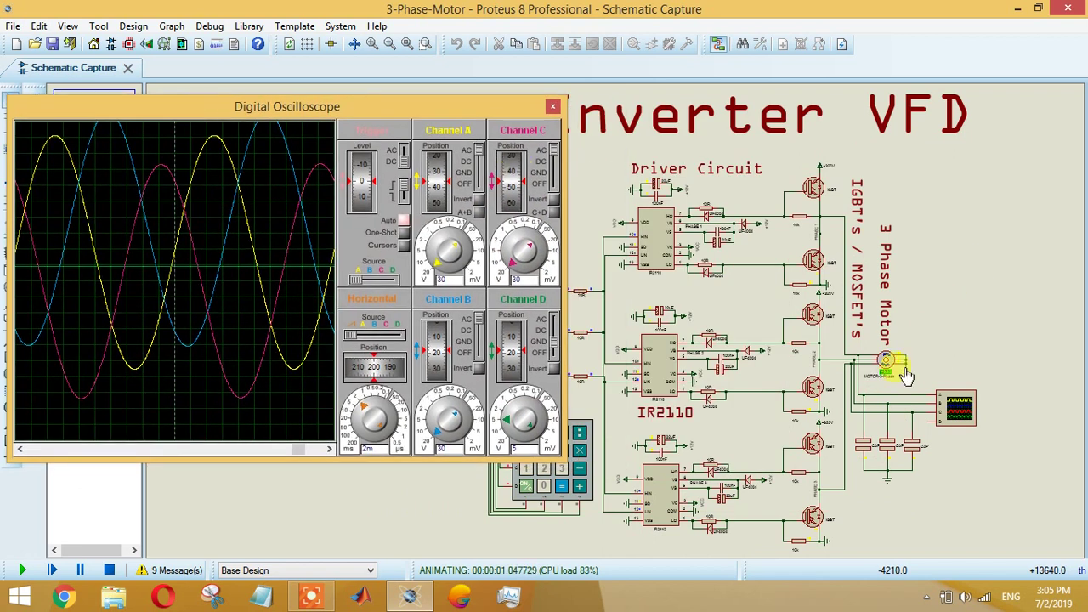
left_click(426, 45)
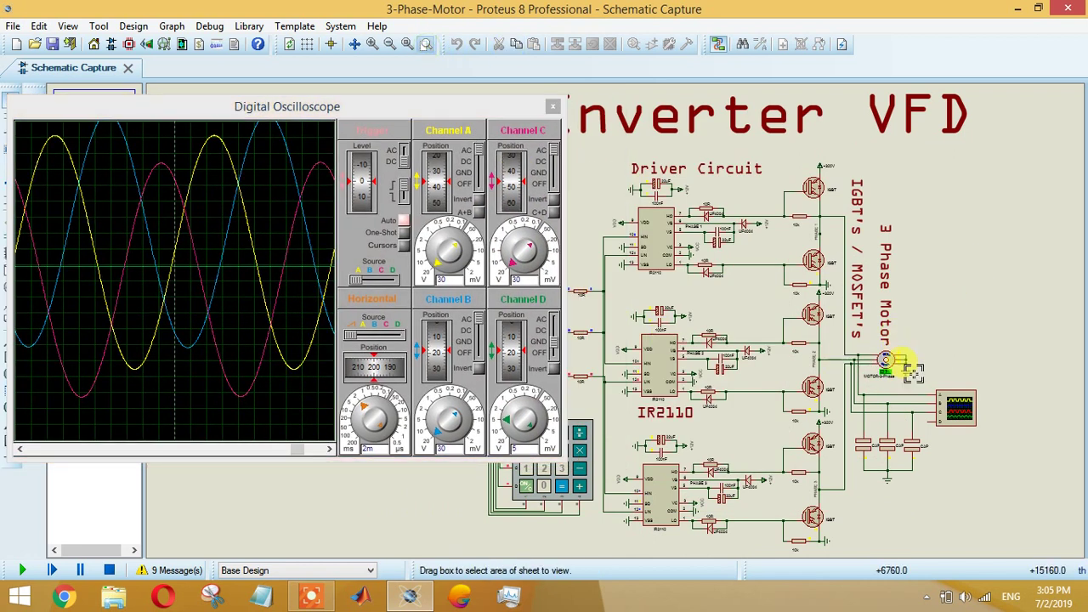
left_click_drag(914, 382, 846, 306)
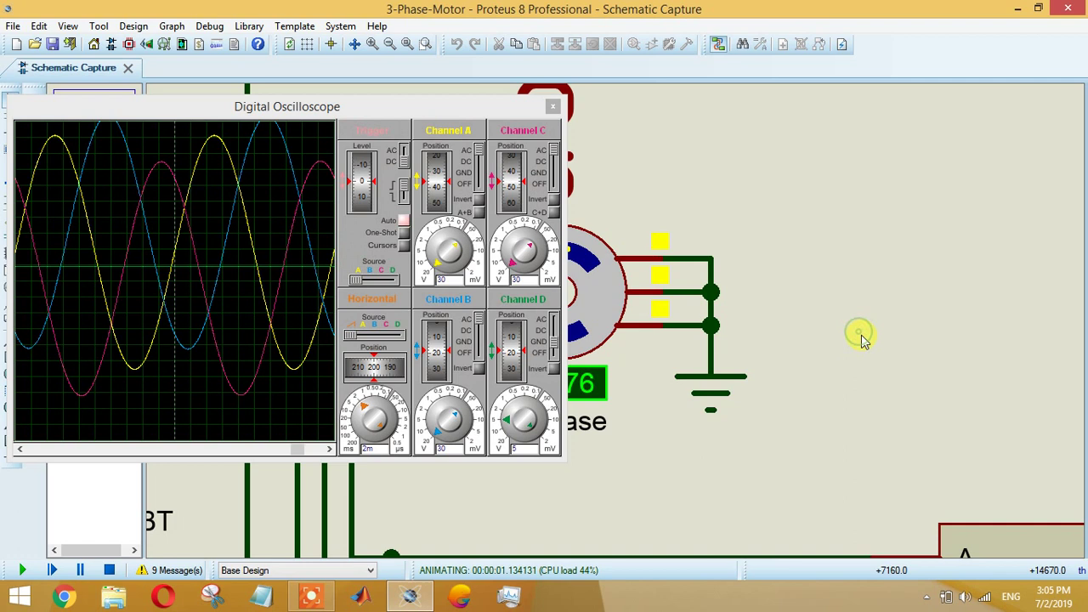
left_click_drag(387, 126, 255, 75)
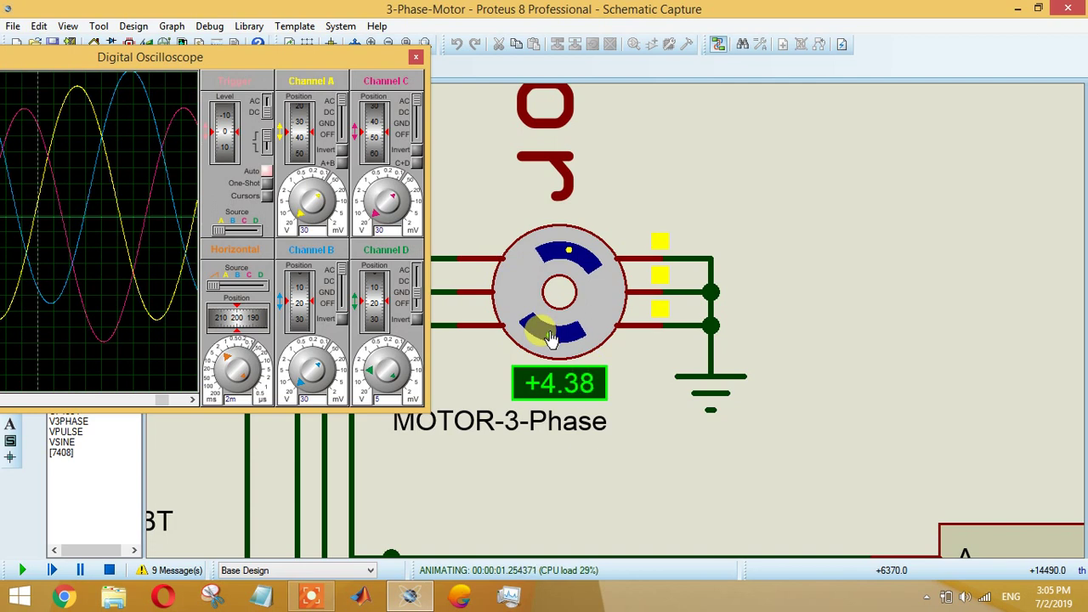
left_click(176, 570)
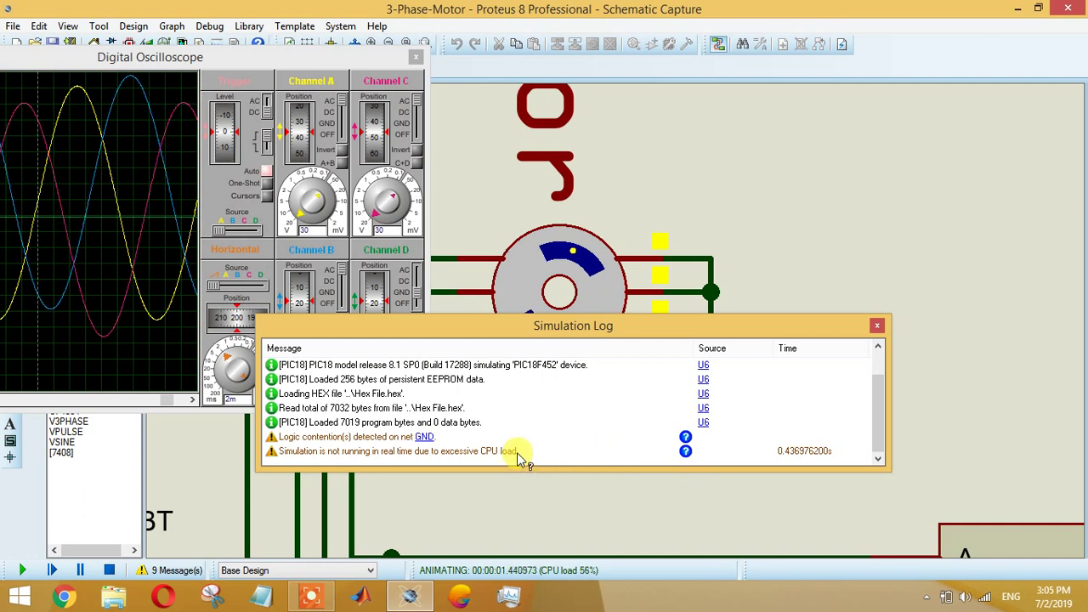
Step: Clear all messages from the Simulation Log using its right-click Clear option, then close it
left_click(429, 452)
right_click(452, 384)
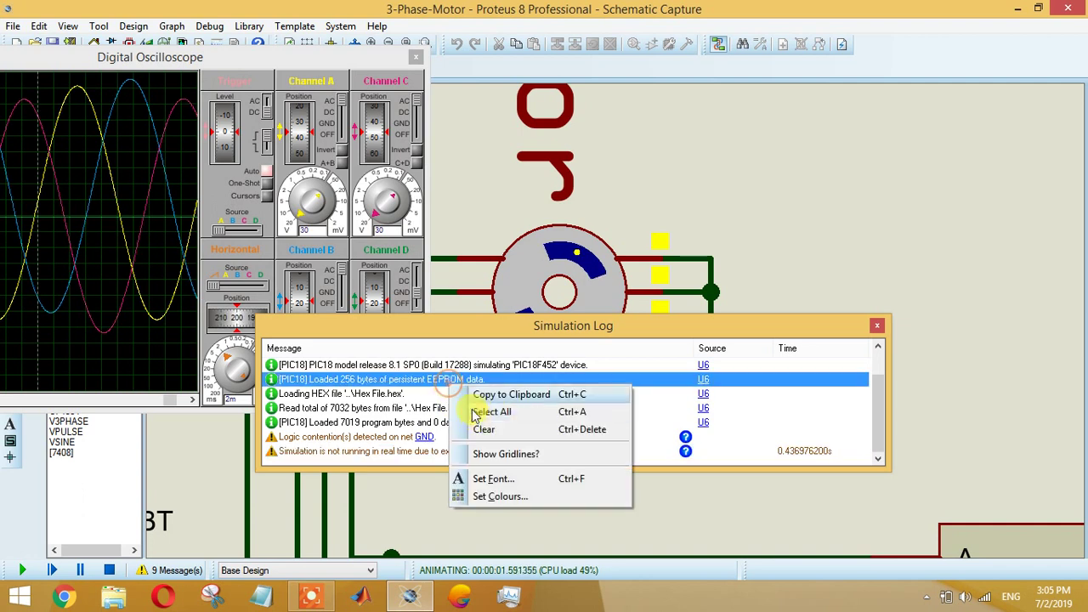
left_click(480, 430)
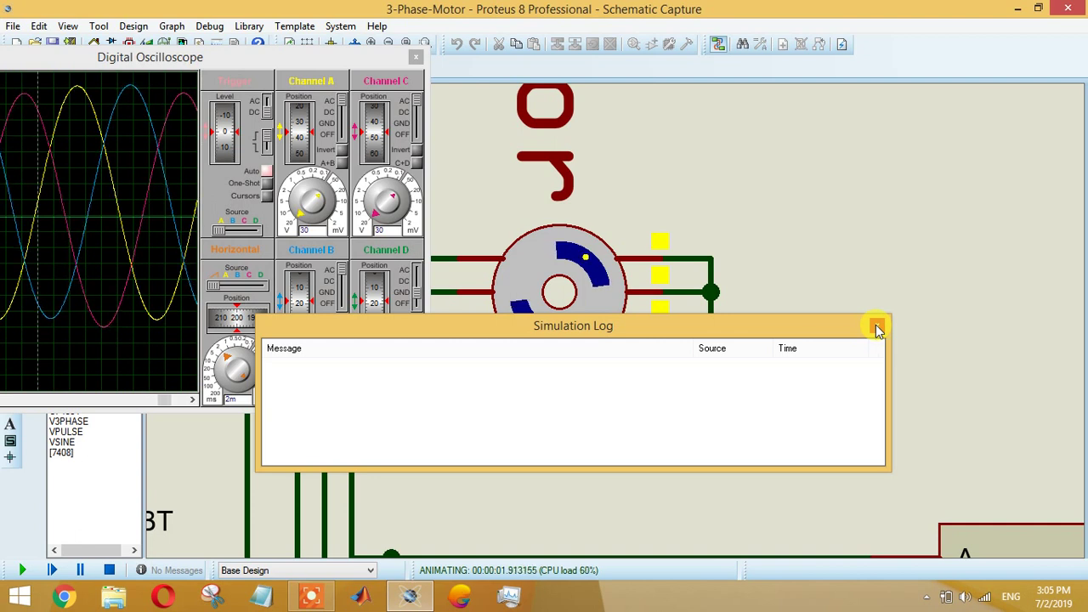
left_click(878, 328)
Step: Zoom out several steps and move the oscilloscope window to the lower right of the screen
double_click(306, 60)
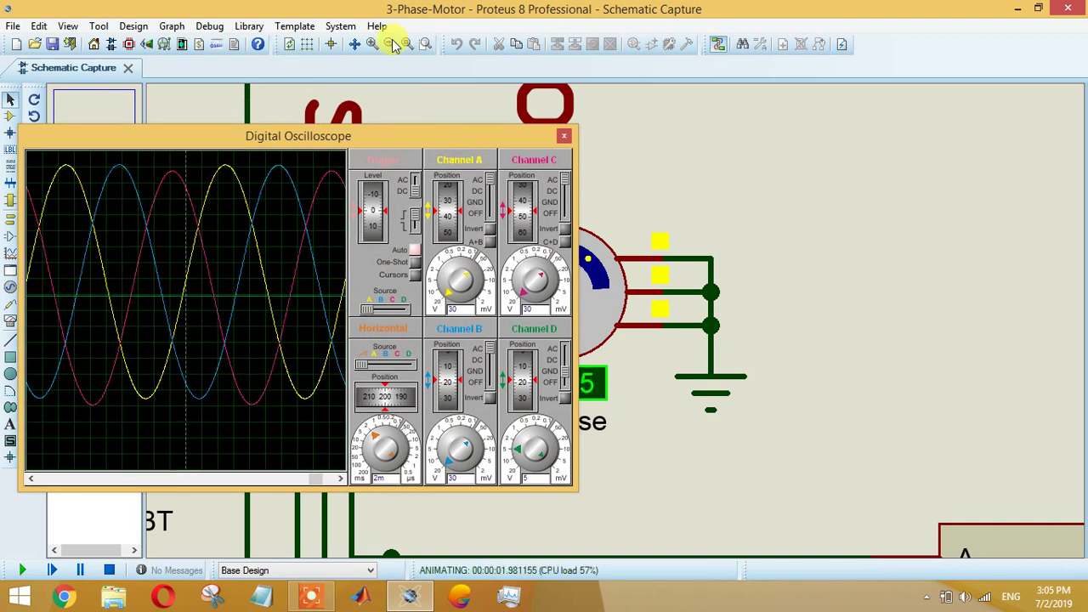
left_click(393, 45)
left_click(393, 44)
left_click(394, 44)
left_click(393, 45)
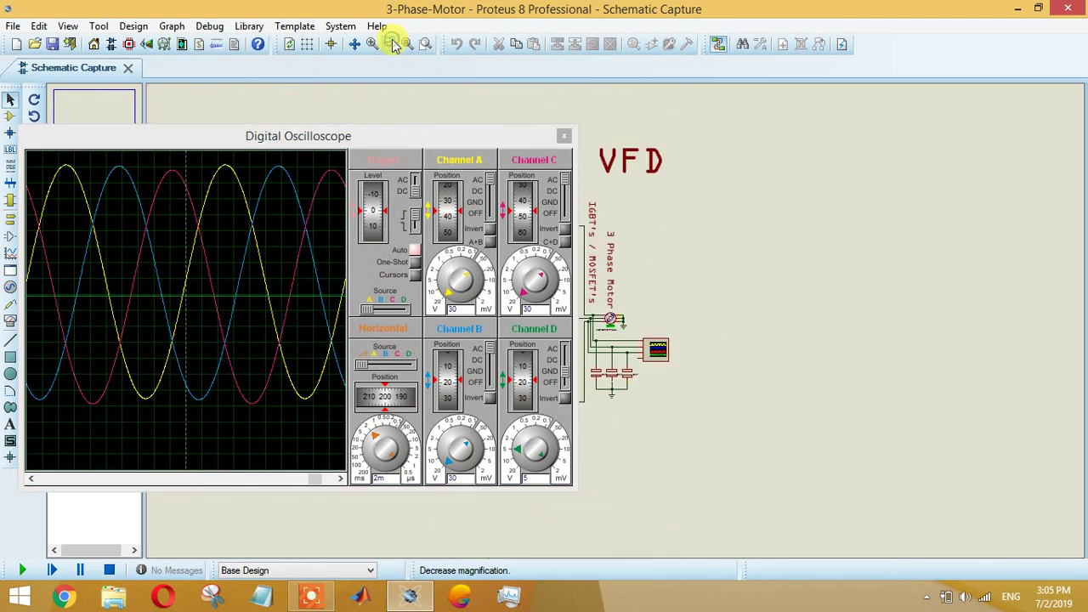
left_click_drag(384, 136, 957, 408)
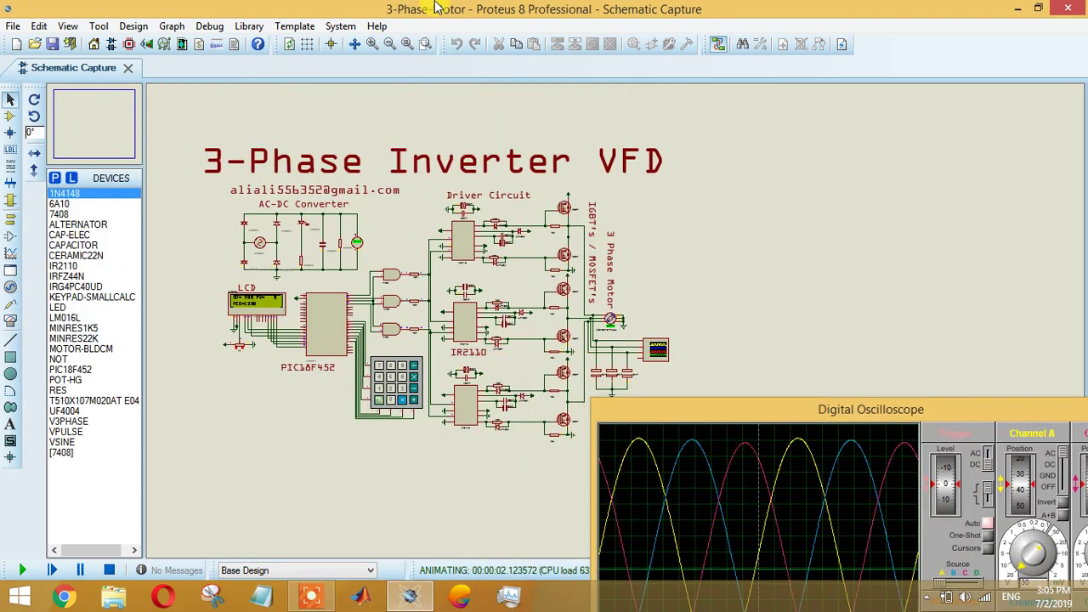
left_click(420, 44)
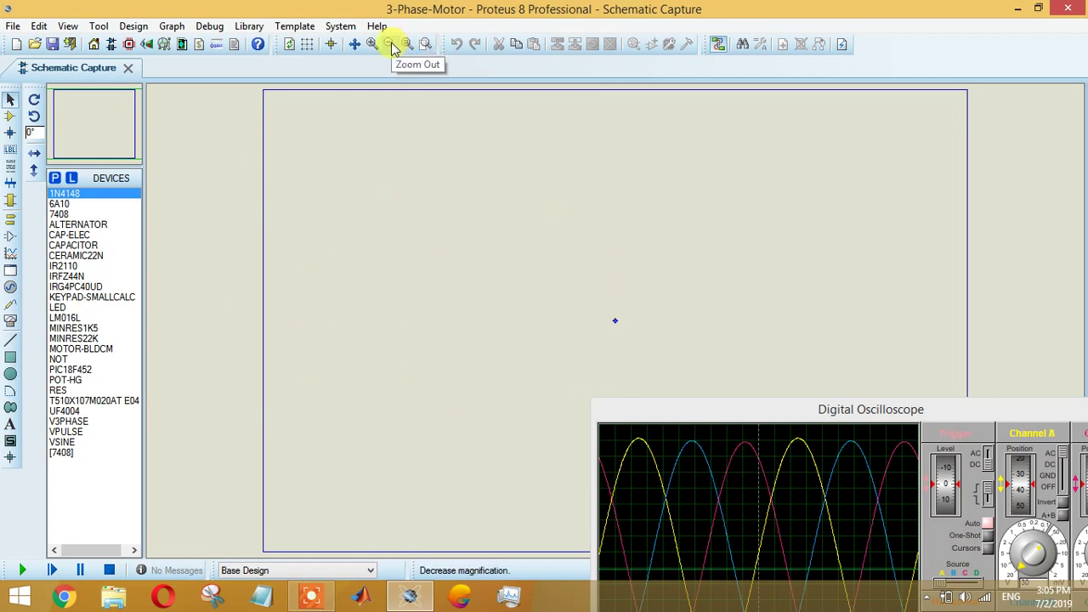
left_click(393, 44)
Step: Use Zoom to Area repeatedly until the whole 3-Phase Inverter circuit is framed
left_click(425, 44)
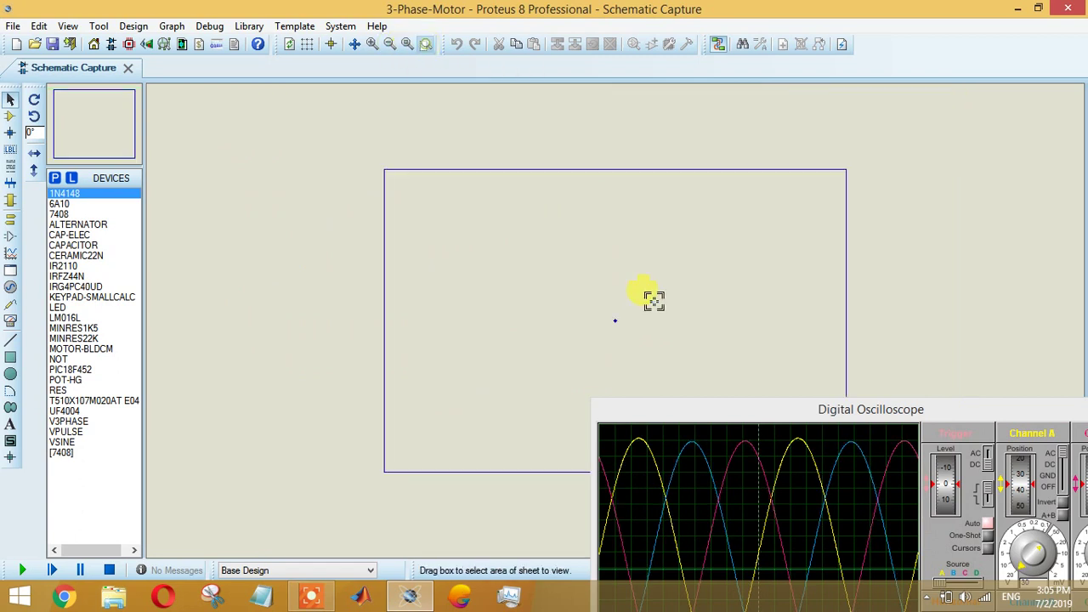
left_click_drag(728, 149, 431, 88)
left_click(389, 44)
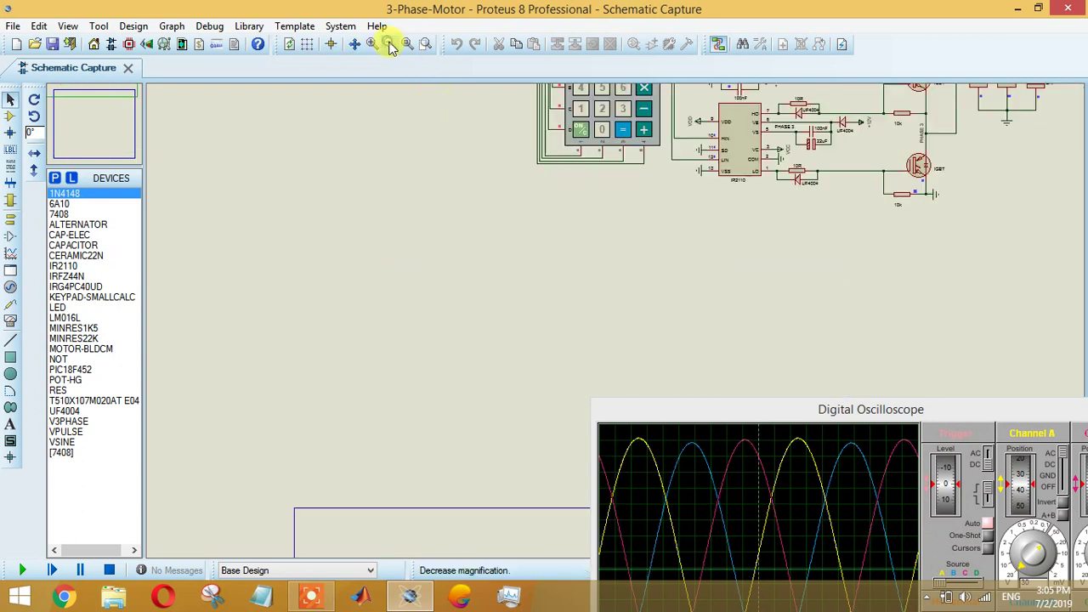
left_click(389, 44)
left_click_drag(979, 262, 393, 82)
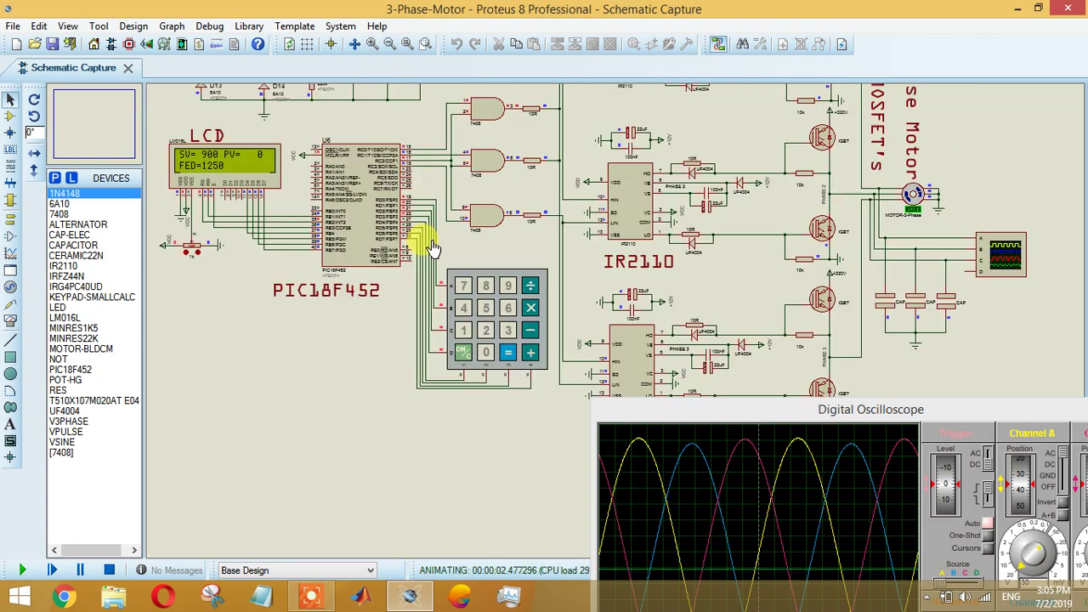
scroll(425, 235, "down", 1)
scroll(498, 252, "down", 1)
left_click(425, 44)
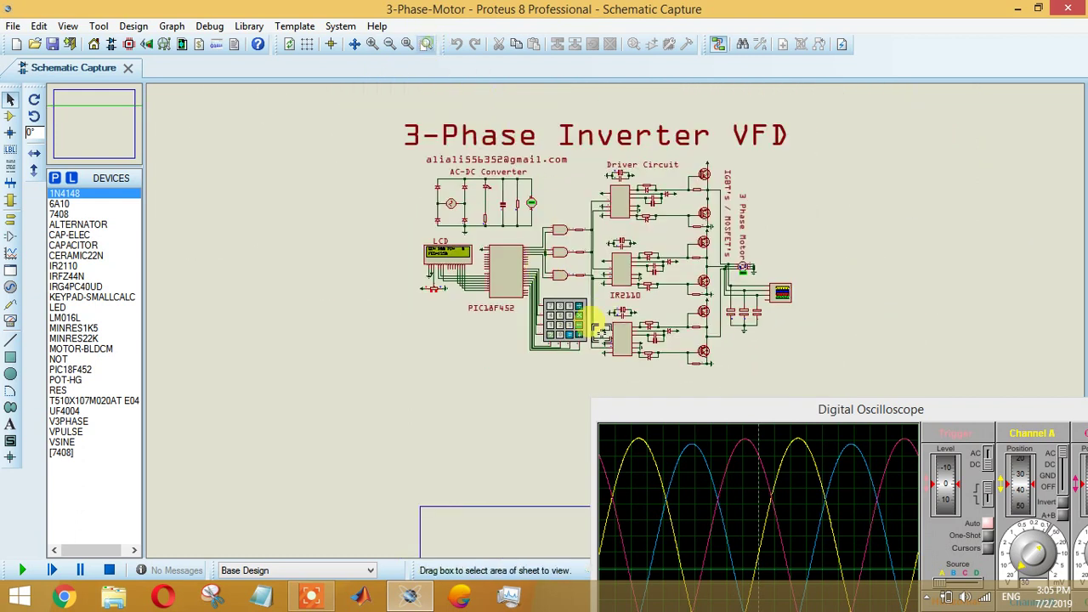
left_click_drag(373, 106, 607, 147)
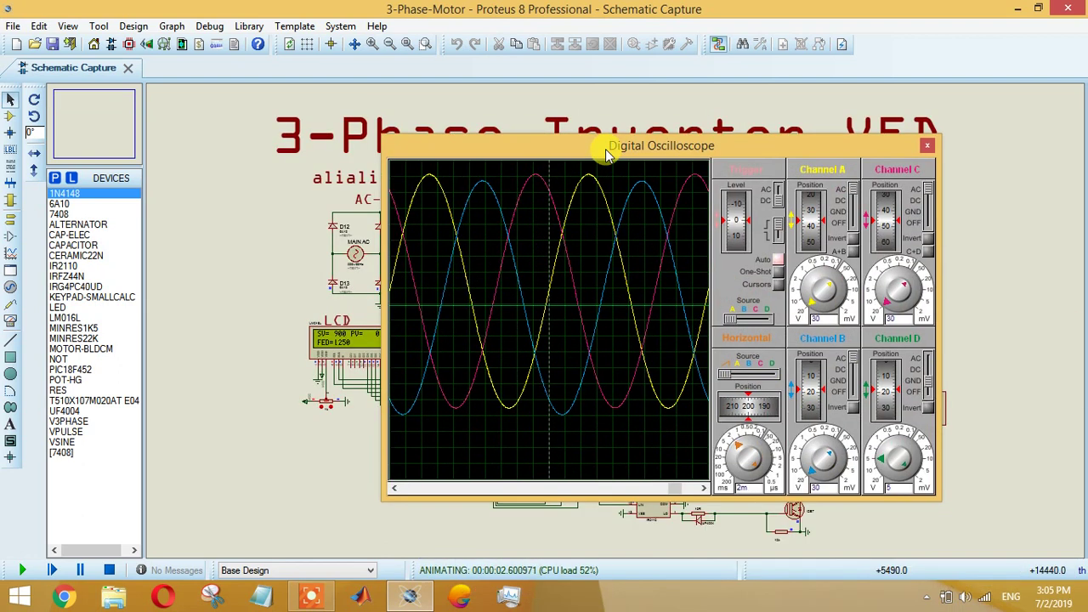
Step: Set the oscilloscope Horizontal timebase to 10m and place its window at the centre-left
scroll(541, 374, "down", 3)
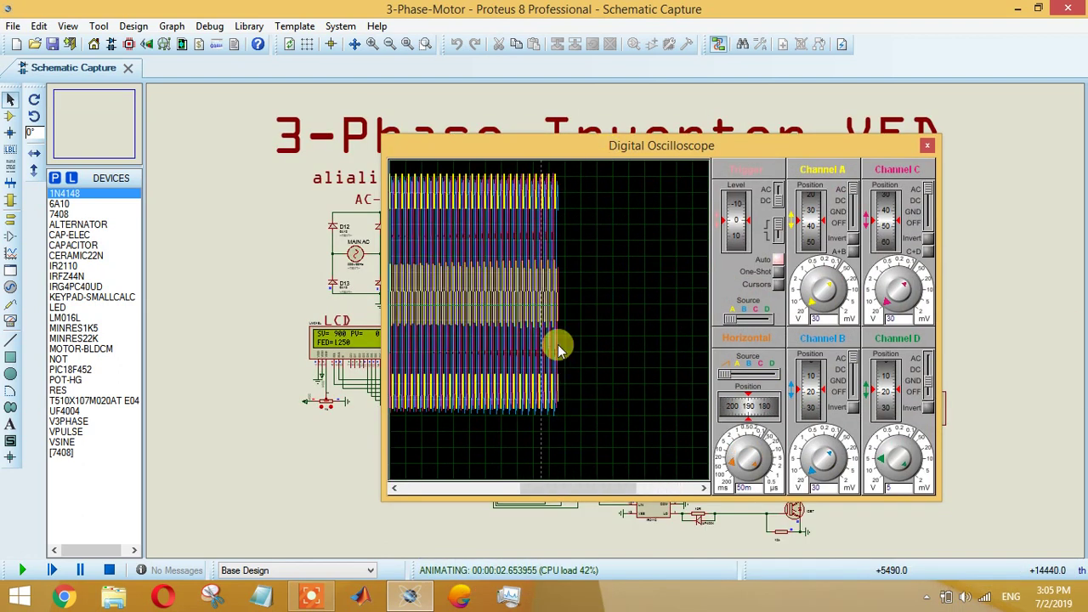
scroll(573, 346, "up", 3)
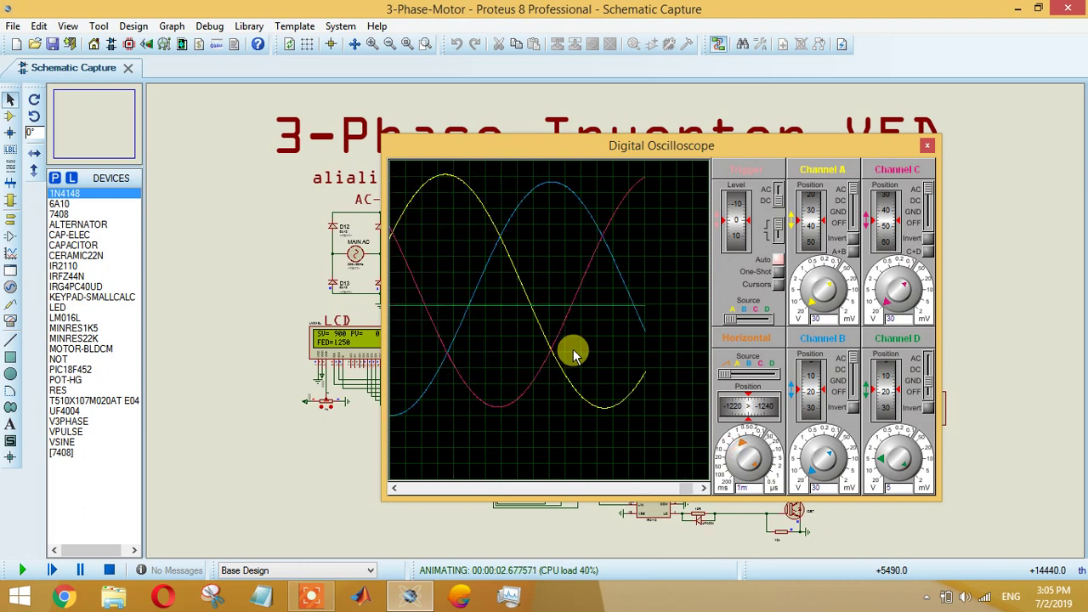
scroll(572, 349, "down", 3)
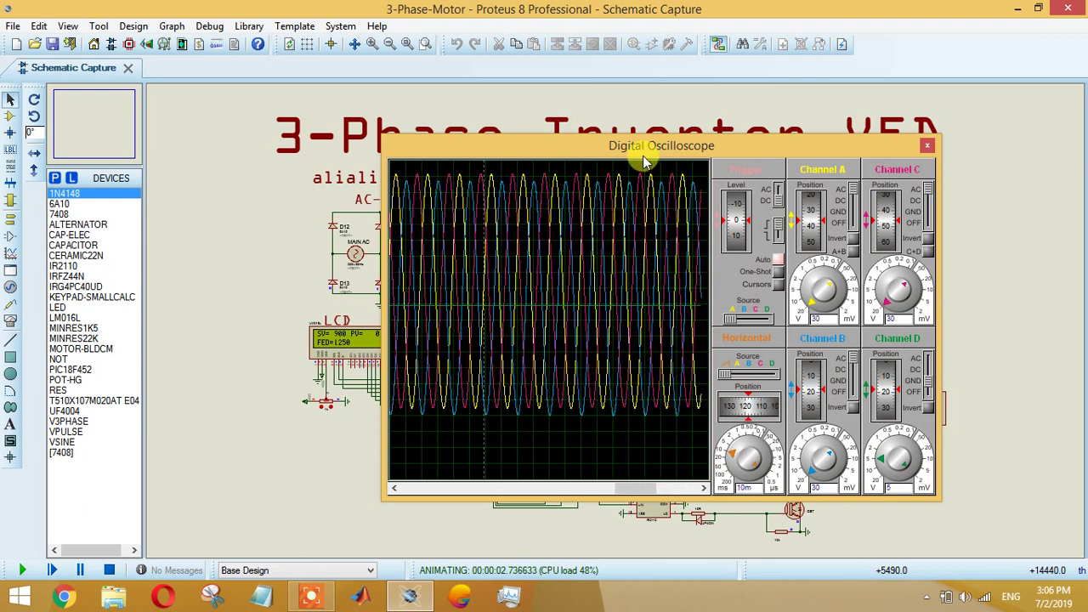
left_click_drag(640, 150, 746, 565)
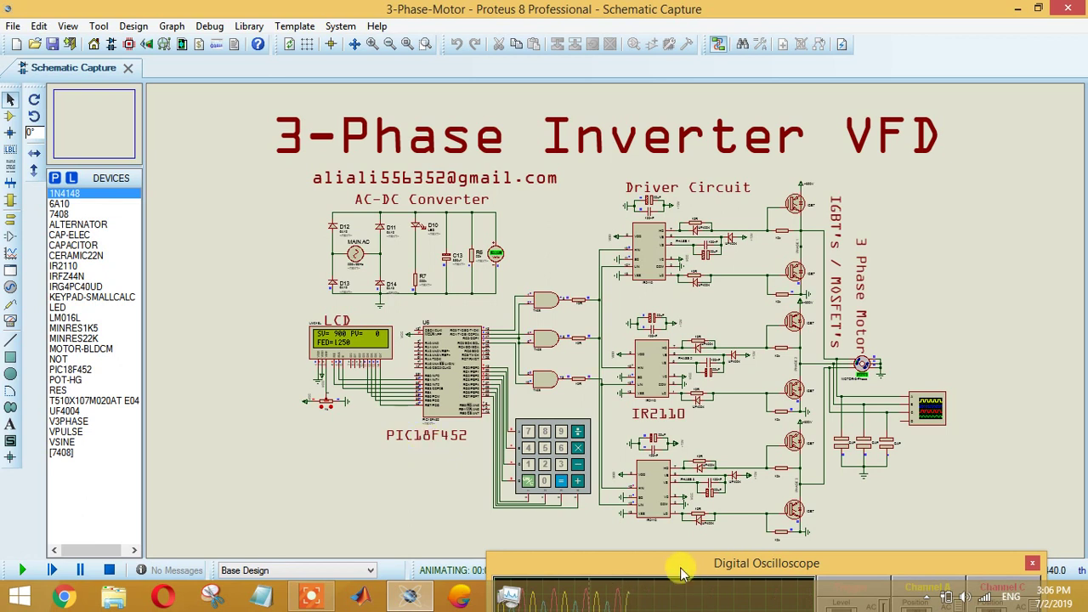
left_click_drag(683, 570, 961, 175)
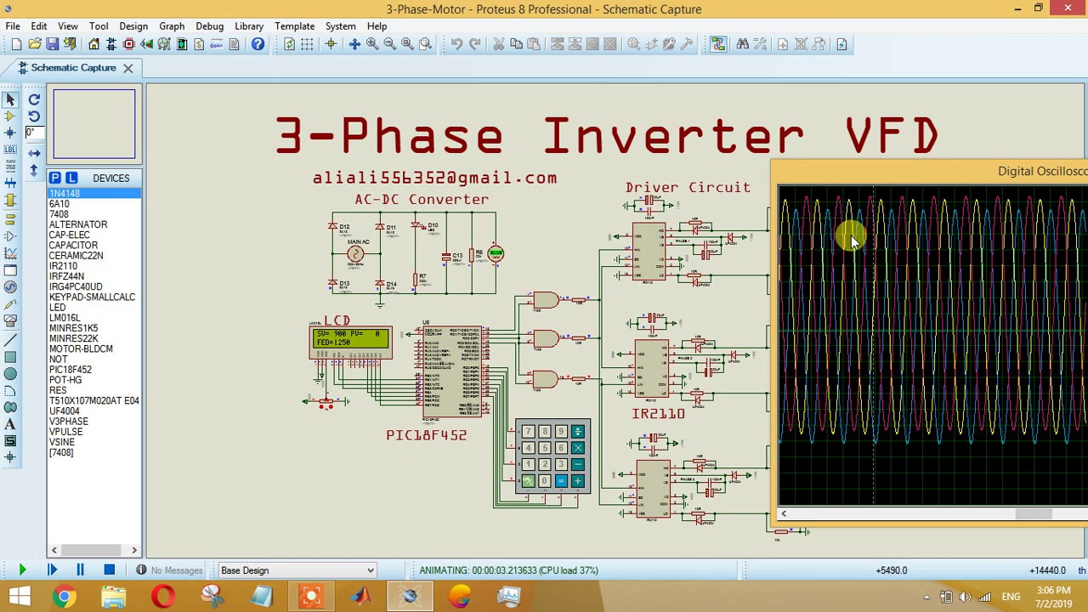
left_click_drag(859, 176, 221, 238)
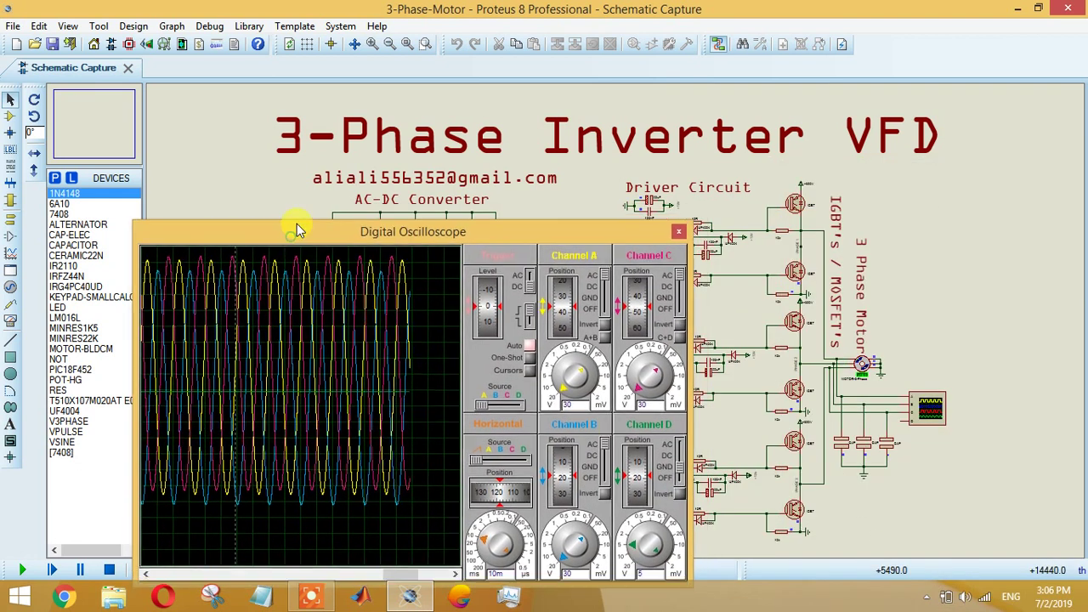